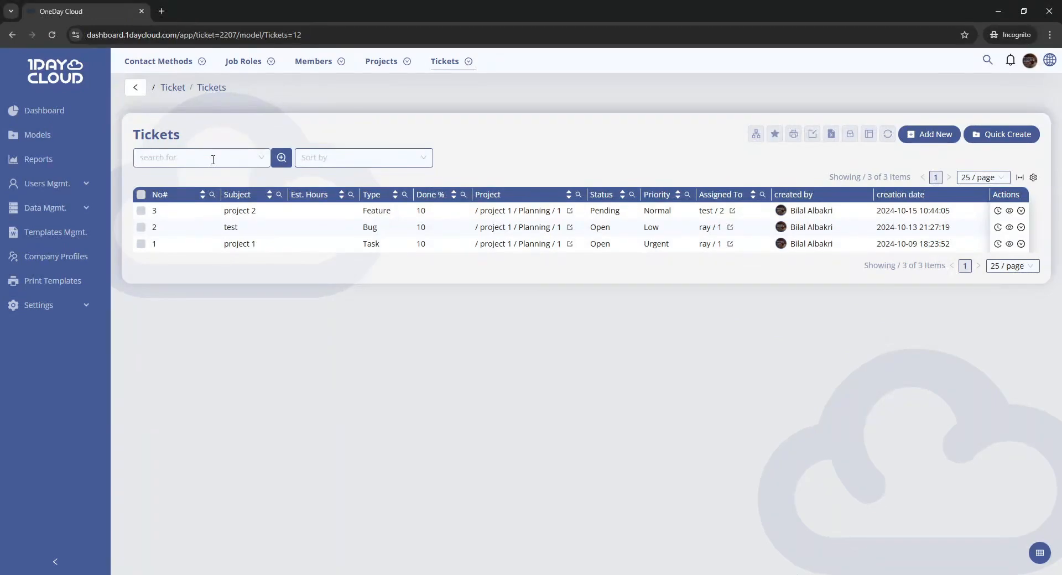
# Step: Search the tickets for "project 1" in the Subject field, and clear that search filter
pyautogui.click(211, 158)
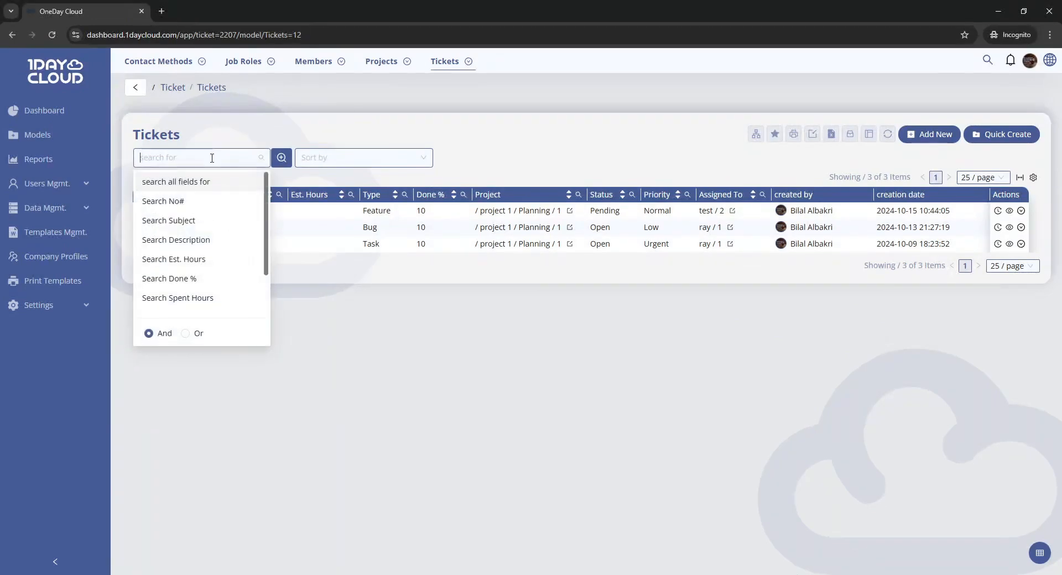
pyautogui.write('project 1')
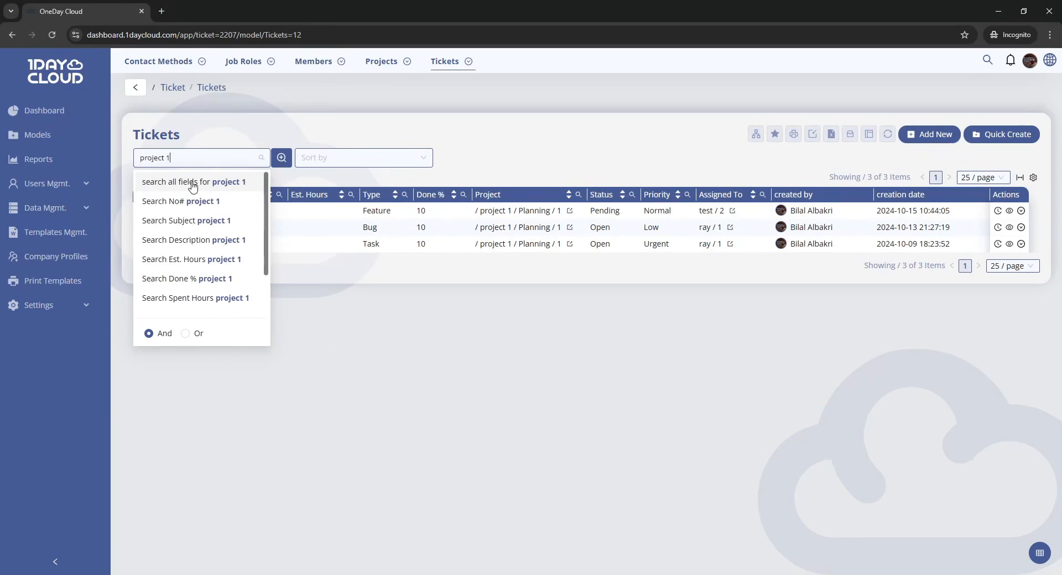
pyautogui.click(195, 222)
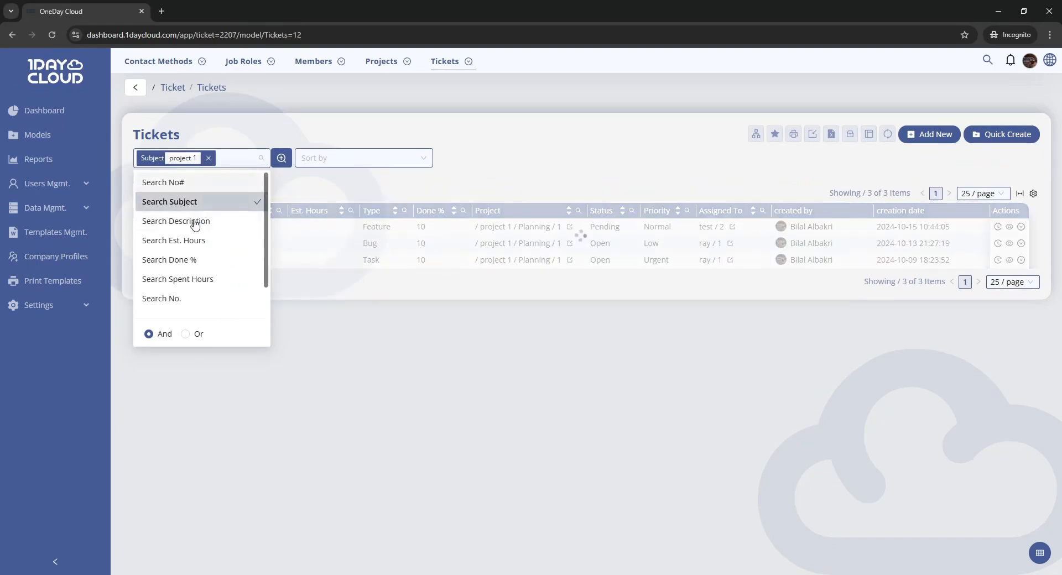
pyautogui.click(260, 115)
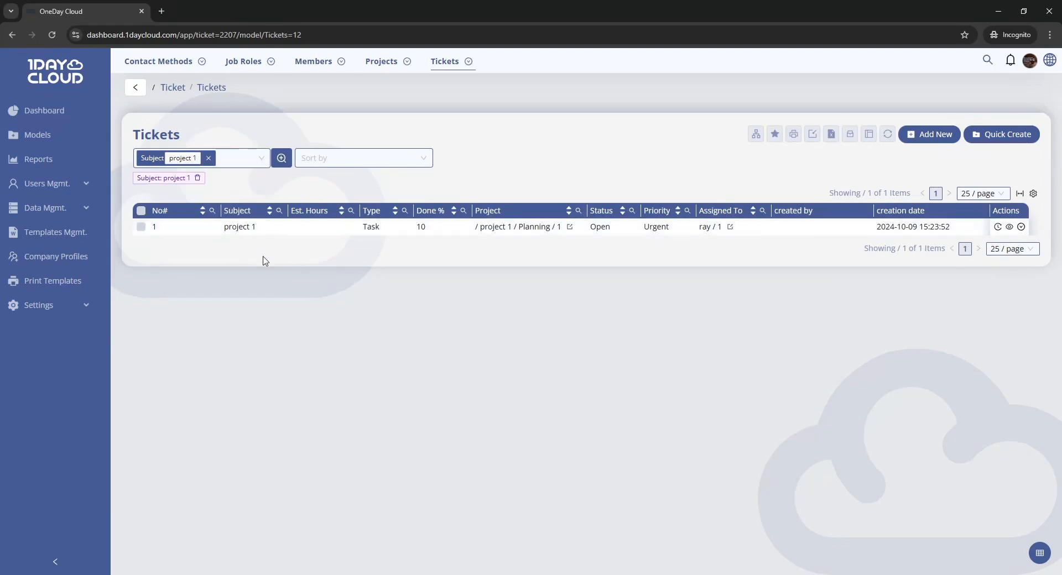
pyautogui.click(209, 159)
pyautogui.click(273, 136)
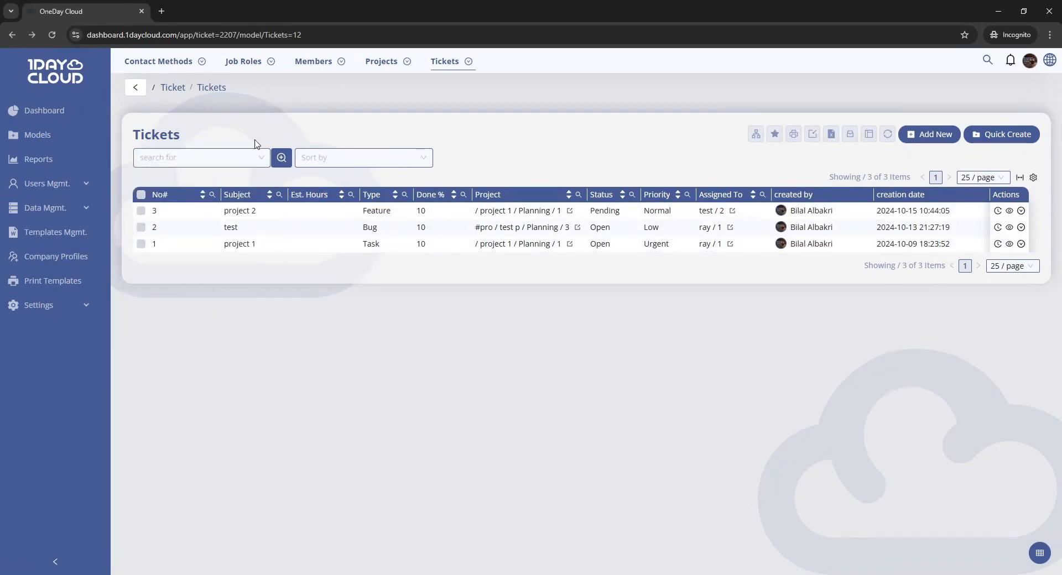
# Step: Search all ticket fields for "project", and remove the search term again
pyautogui.click(226, 159)
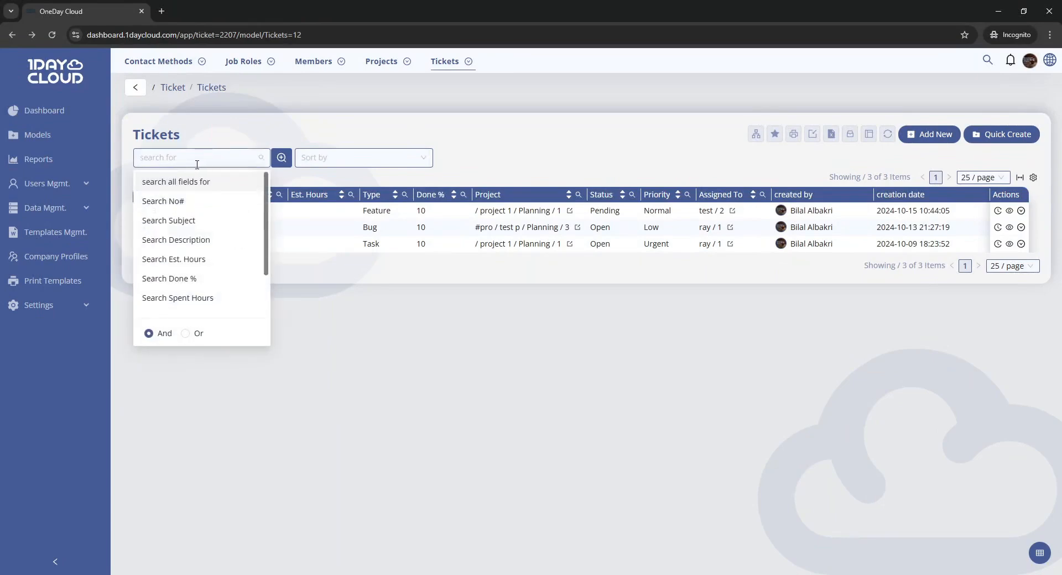
pyautogui.write('projec')
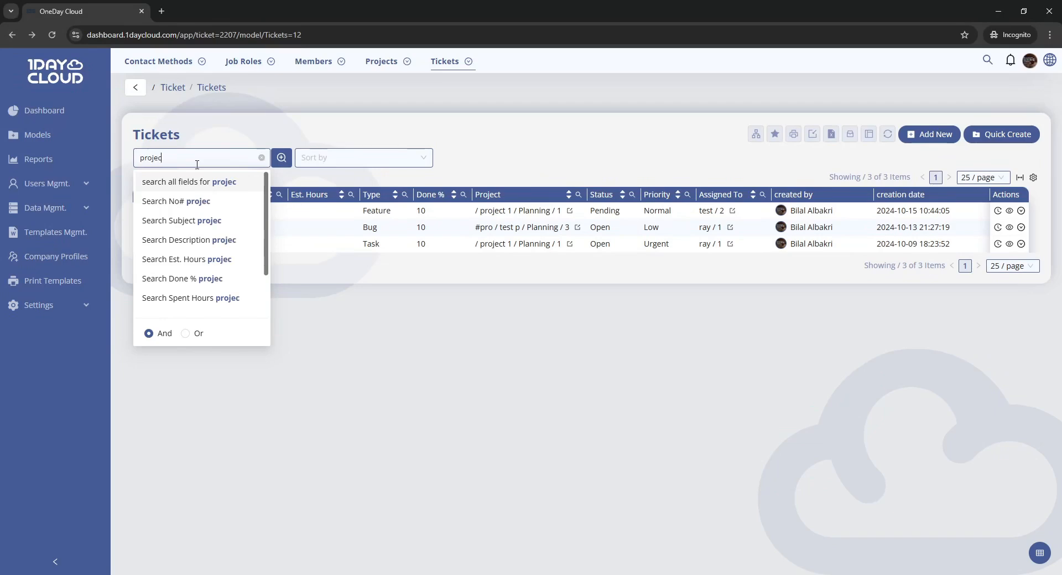
pyautogui.write('t')
pyautogui.click(206, 183)
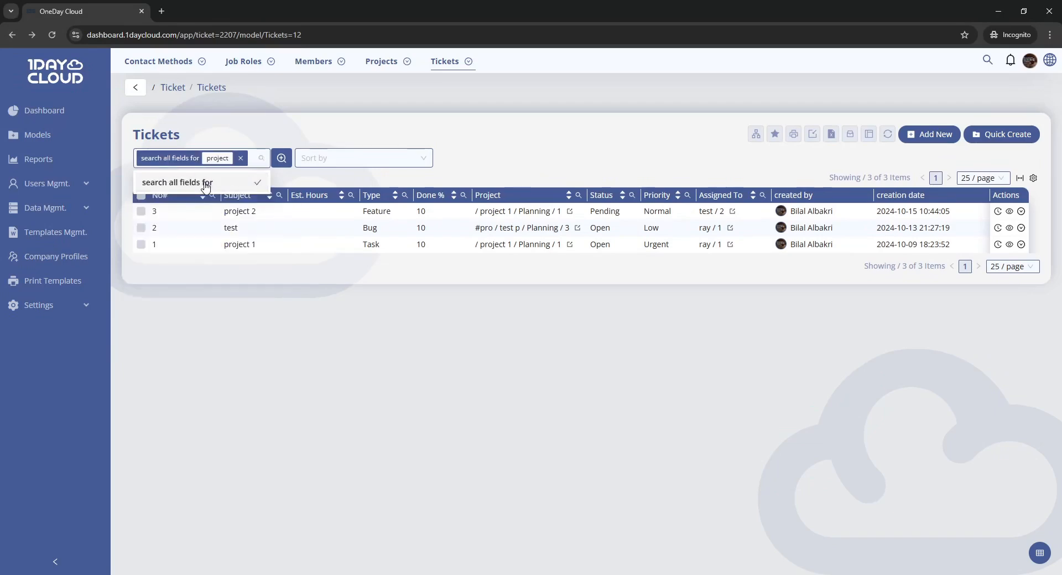
pyautogui.click(326, 121)
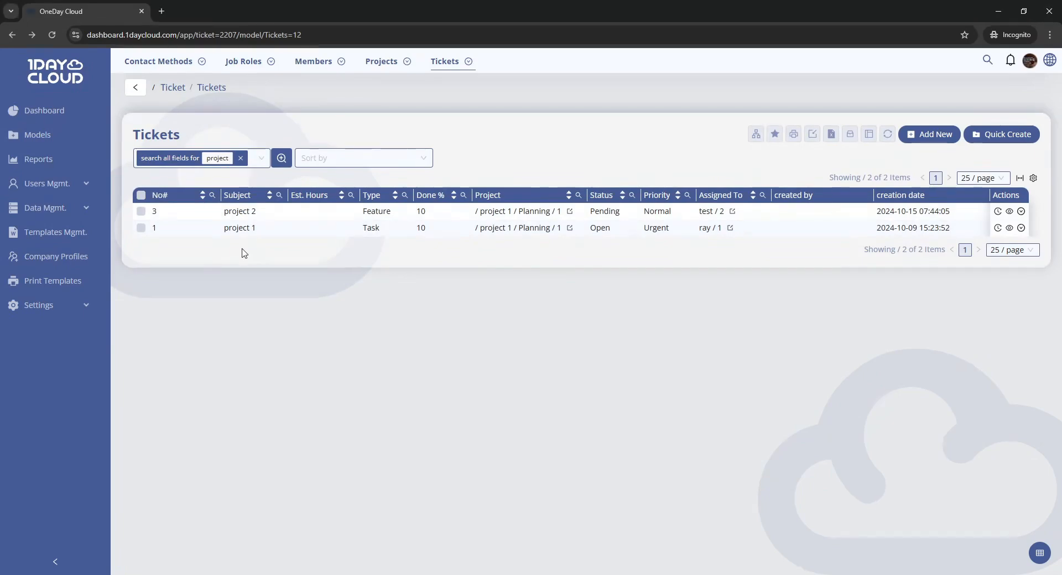
pyautogui.click(240, 158)
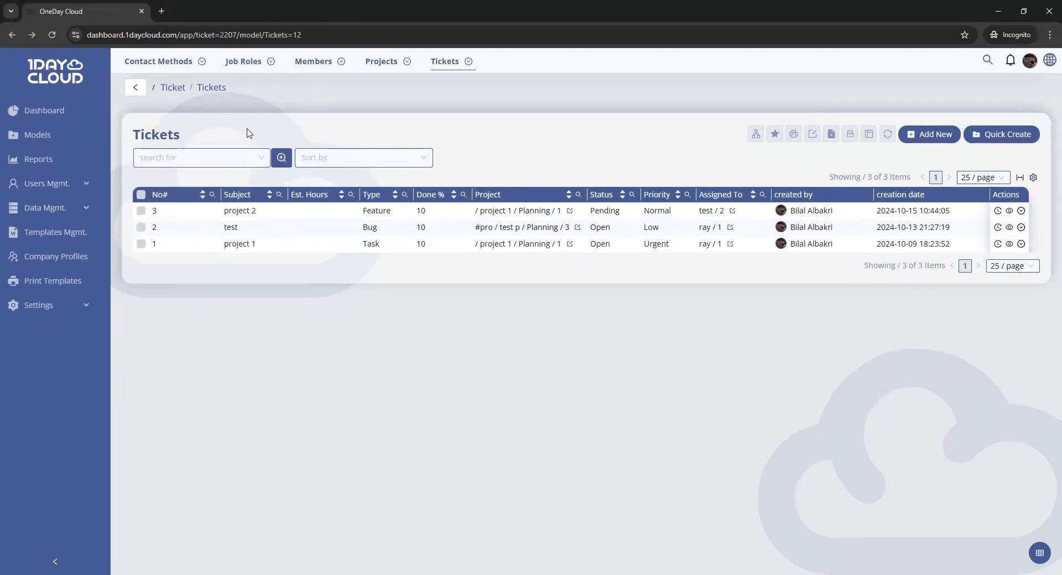
# Step: Filter the tickets table by the value 2 in the No# column, and remove the filter
pyautogui.click(213, 195)
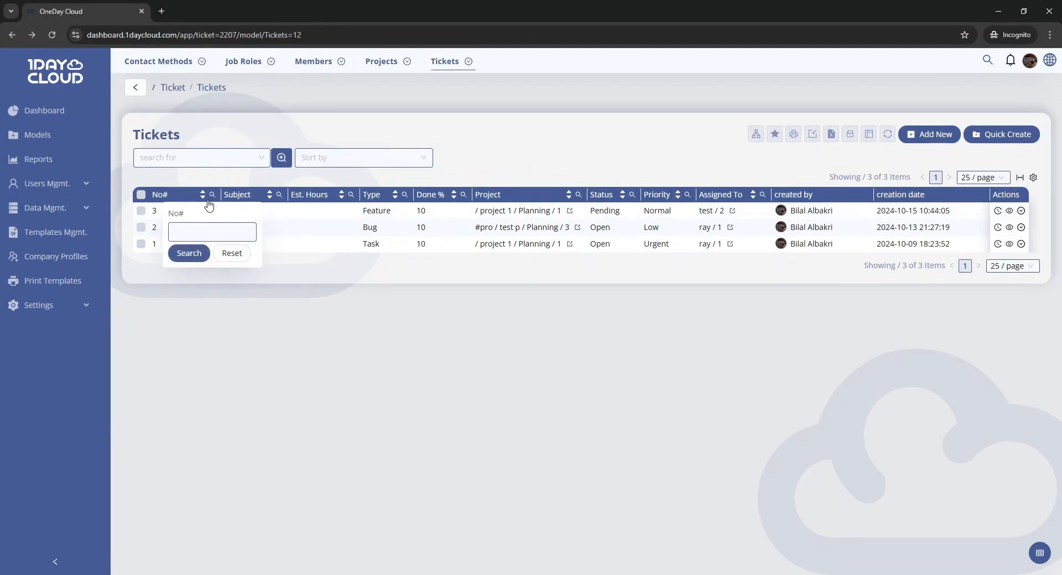
pyautogui.click(207, 231)
pyautogui.click(189, 253)
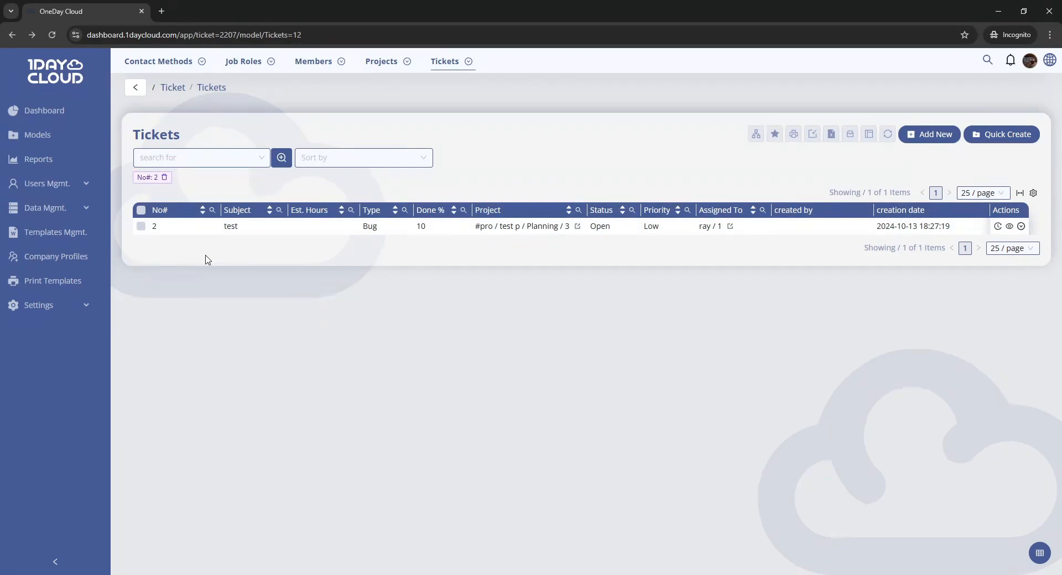
pyautogui.click(165, 177)
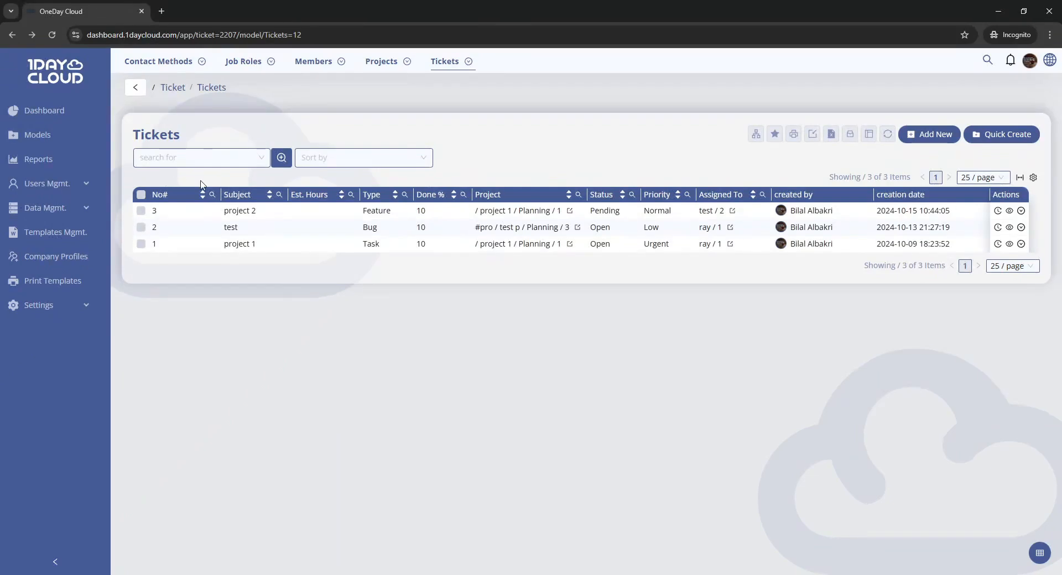
# Step: Filter the tickets by "project" in the Subject column and Task in the Type column
pyautogui.click(279, 194)
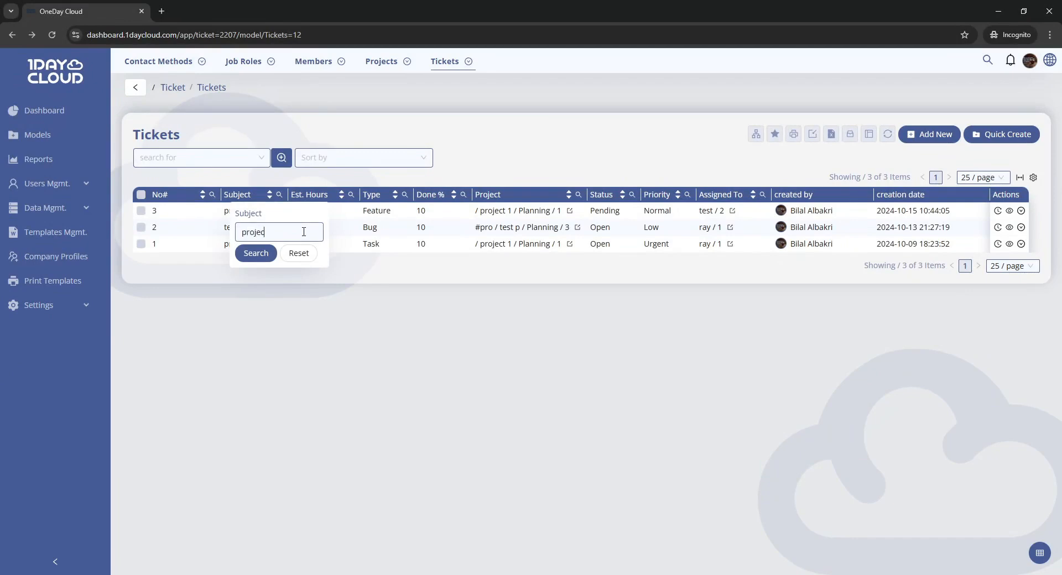
pyautogui.write('project')
pyautogui.click(269, 254)
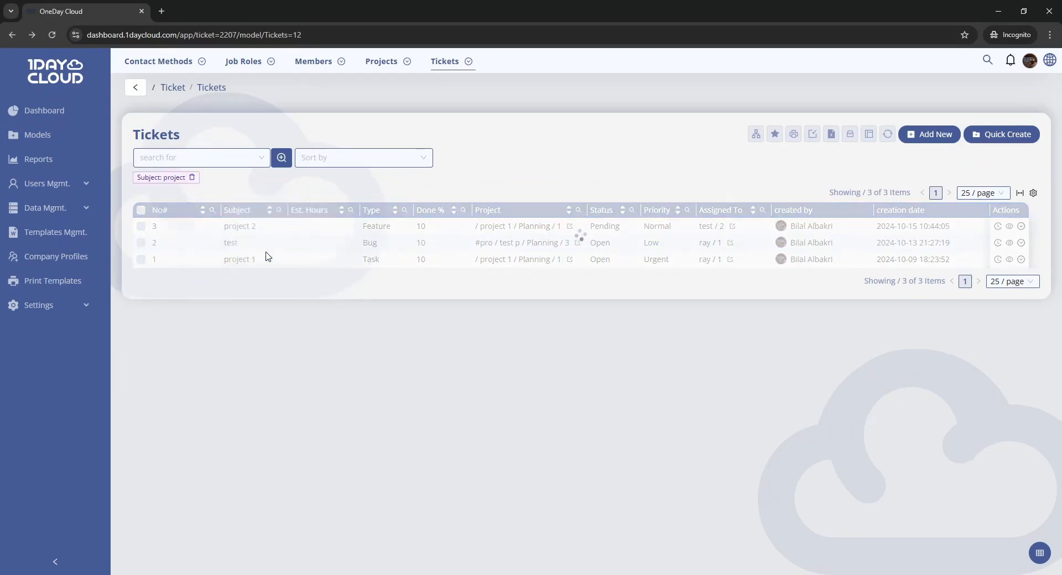
pyautogui.click(407, 213)
pyautogui.click(412, 247)
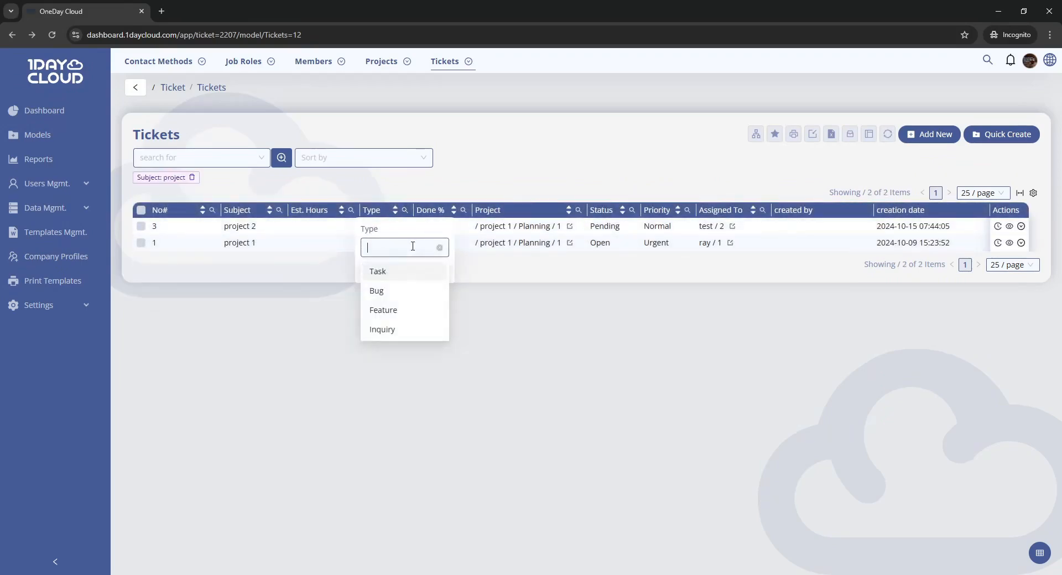
pyautogui.click(390, 274)
pyautogui.click(380, 271)
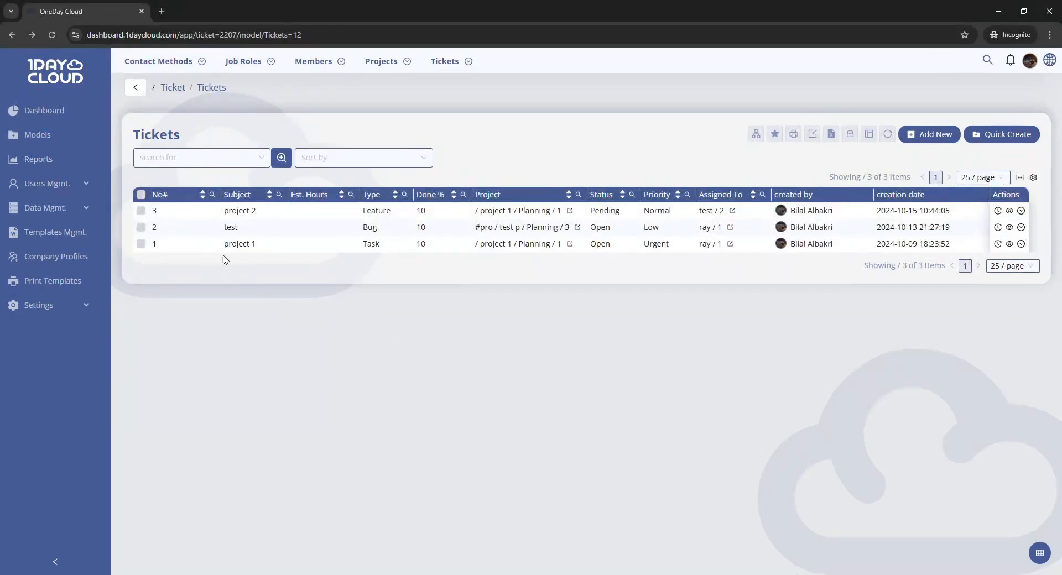
# Step: Sort the tickets by No# in ascending and descending order, and clear the sorting
pyautogui.click(202, 194)
pyautogui.click(203, 195)
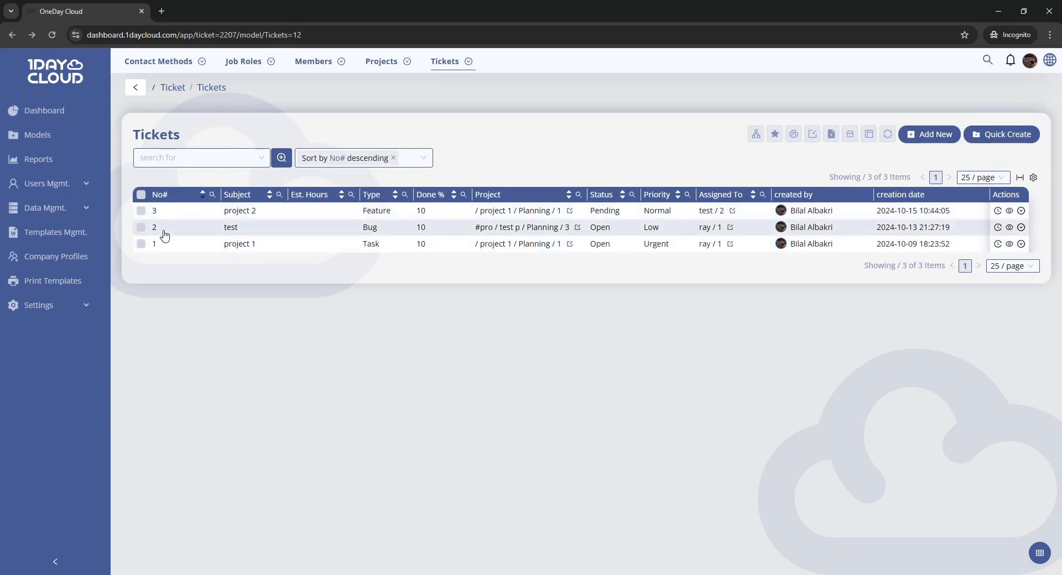
pyautogui.click(202, 199)
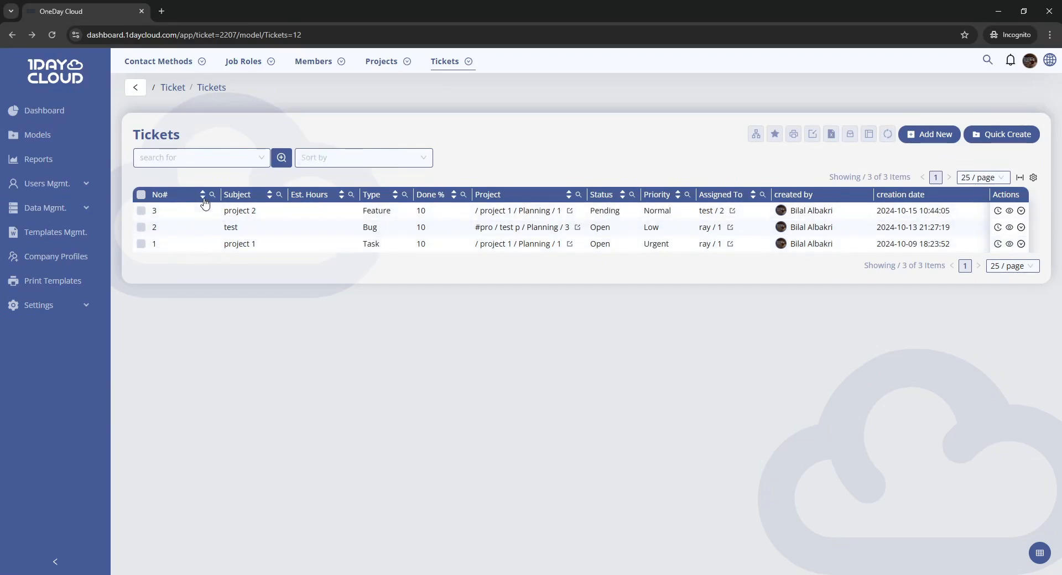
# Step: Sort the tickets by Subject in ascending and descending order, and clear the sorting
pyautogui.click(271, 196)
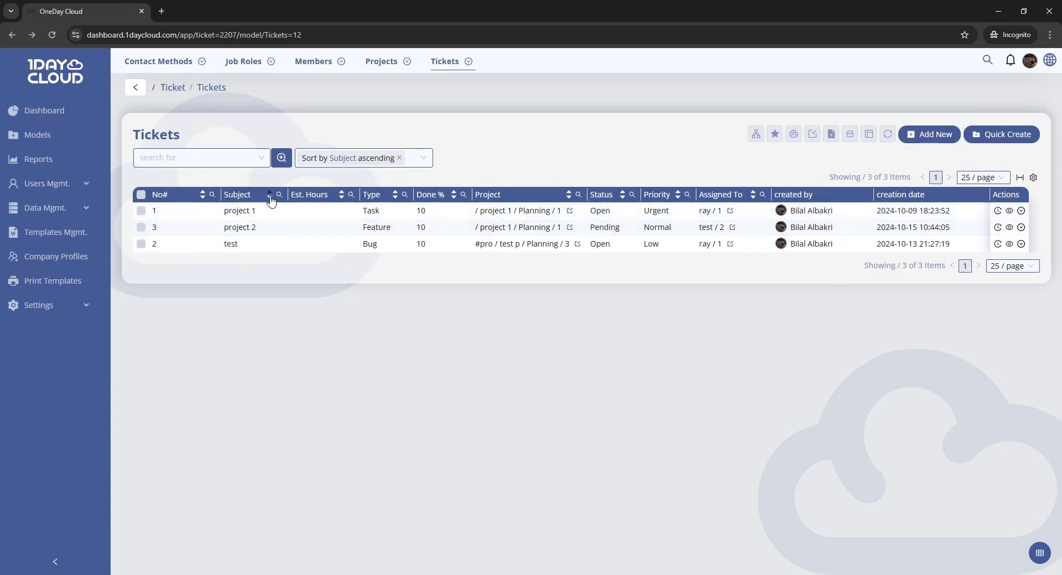
pyautogui.click(270, 197)
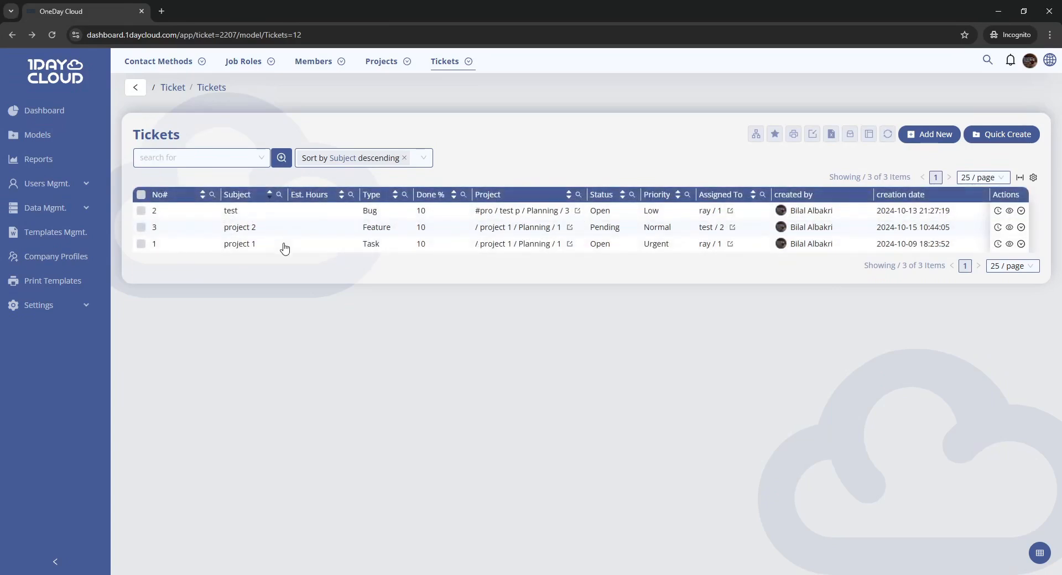
pyautogui.click(269, 197)
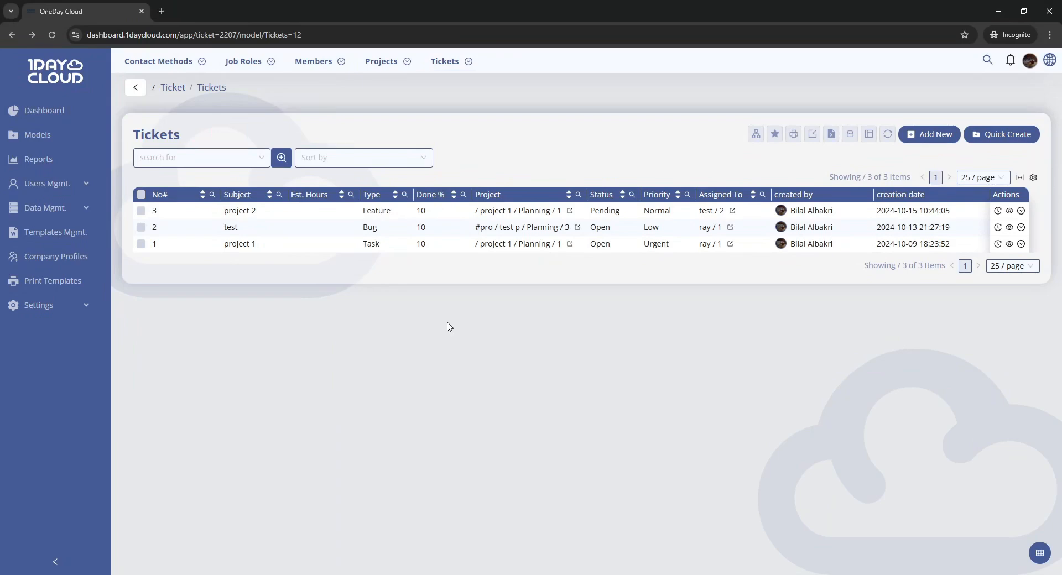
# Step: Start an advanced search with a condition that the Subject is Equal to "project 1"
pyautogui.click(283, 159)
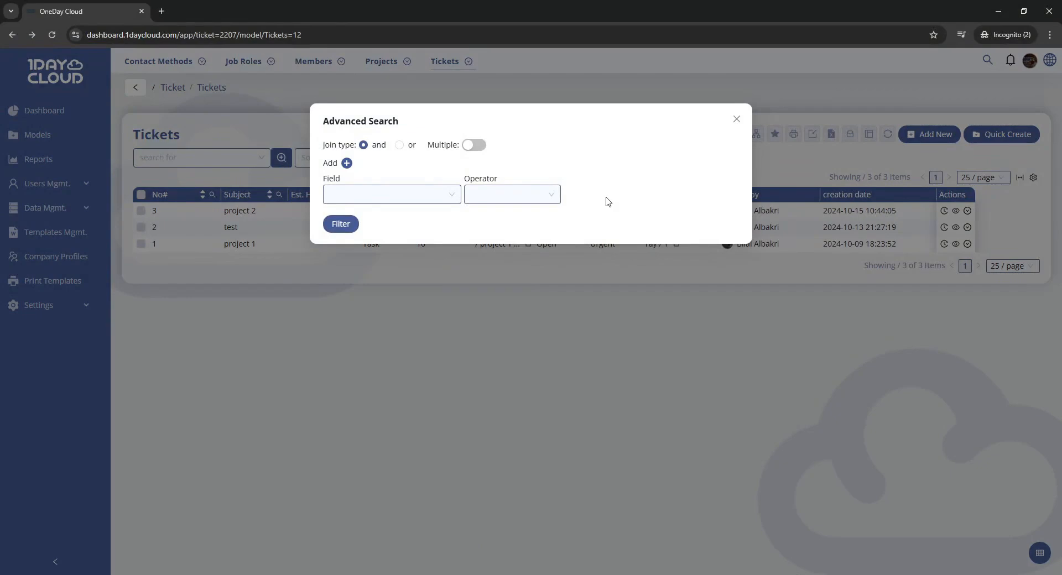
pyautogui.click(437, 195)
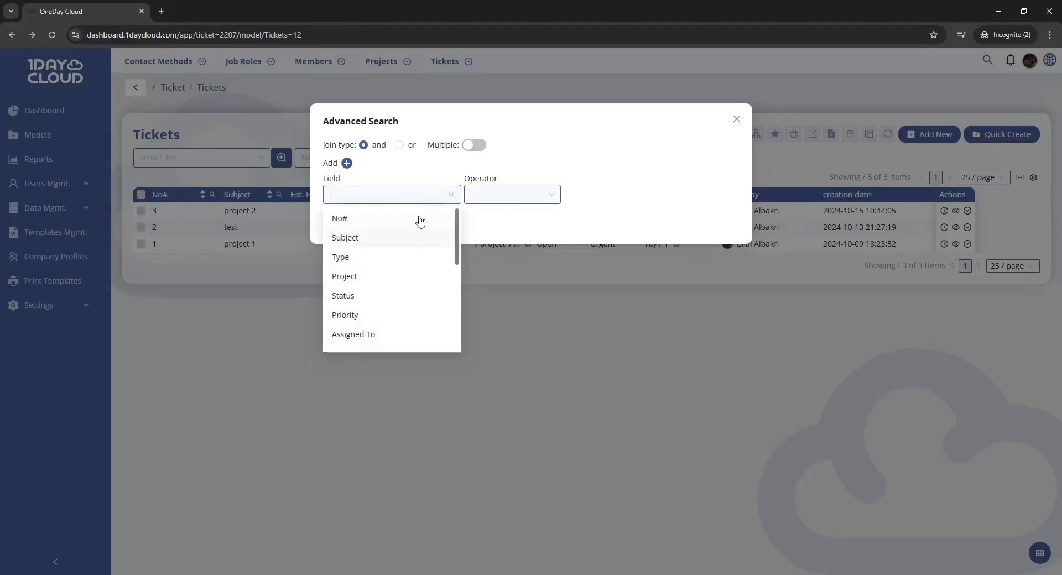
pyautogui.click(413, 236)
pyautogui.click(486, 194)
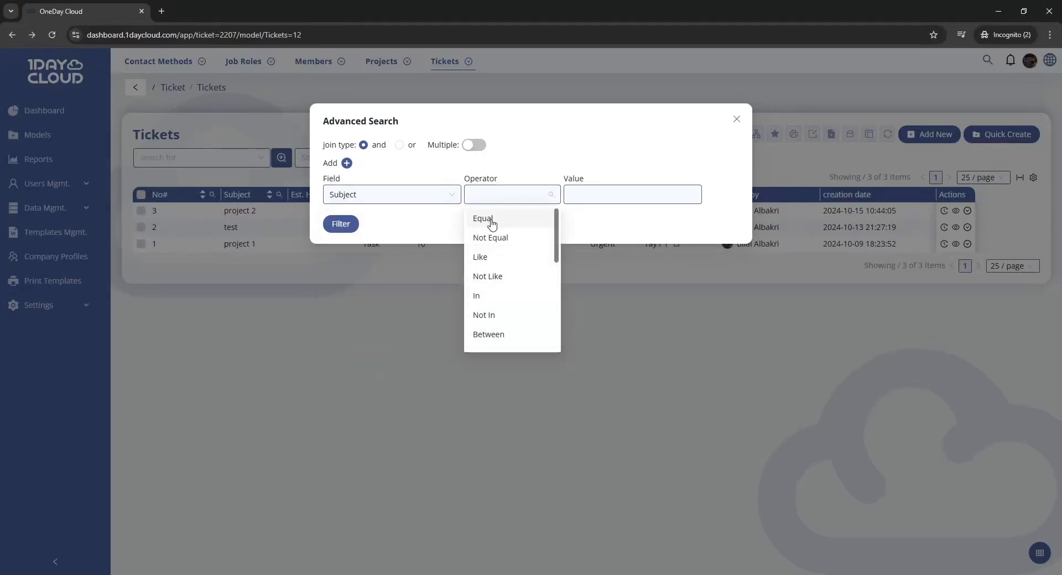
pyautogui.click(490, 220)
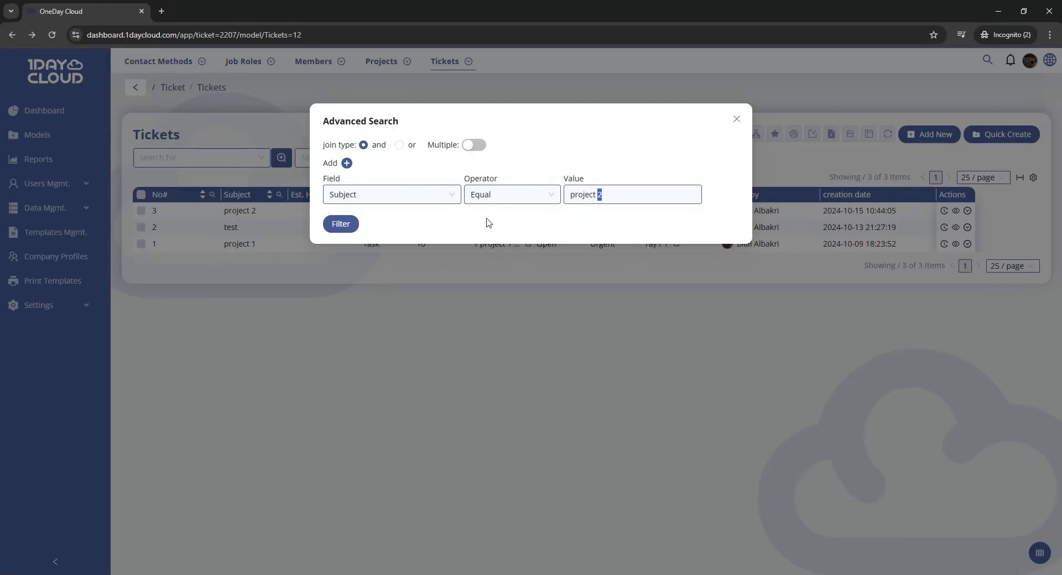
# Step: Set the operator of the Subject condition to Not Equal
pyautogui.click(504, 201)
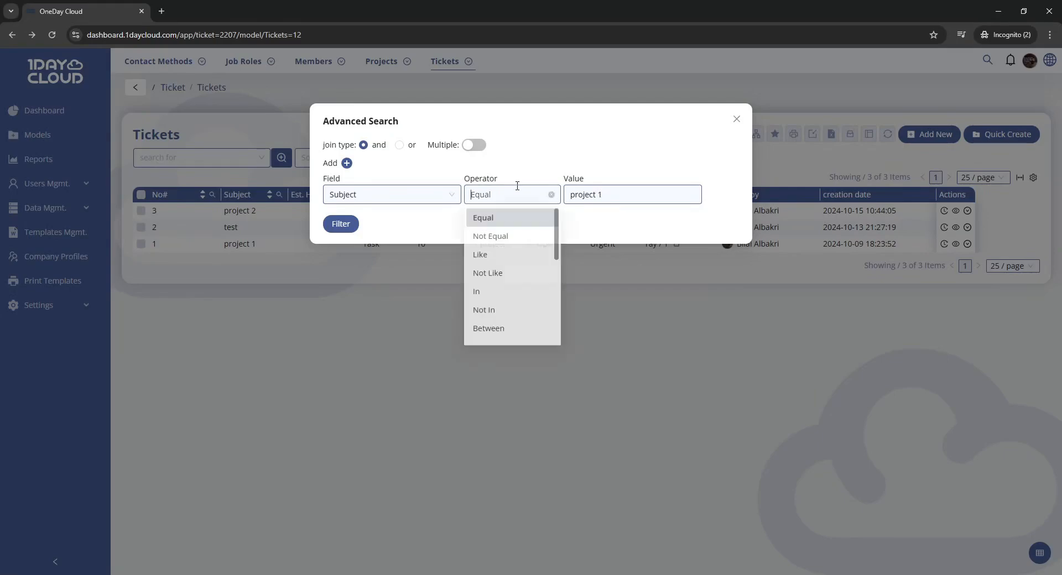
pyautogui.click(504, 241)
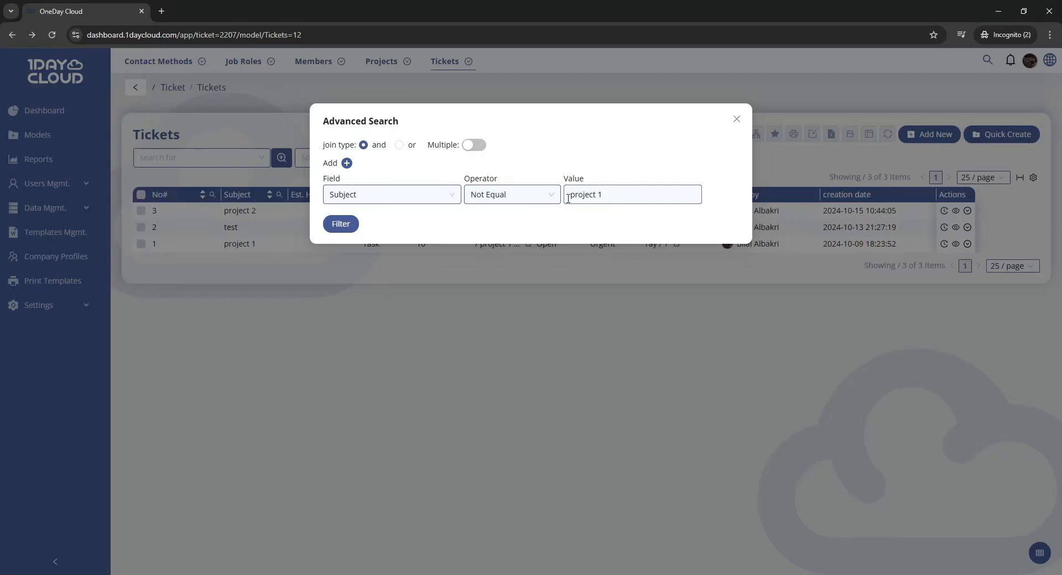
pyautogui.moveTo(568, 198)
pyautogui.mouseDown()
pyautogui.moveTo(615, 197)
pyautogui.moveTo(570, 195)
pyautogui.mouseUp()
pyautogui.click(618, 197)
# Step: Set the Subject condition's operator to Like and its value to "project"
pyautogui.click(520, 195)
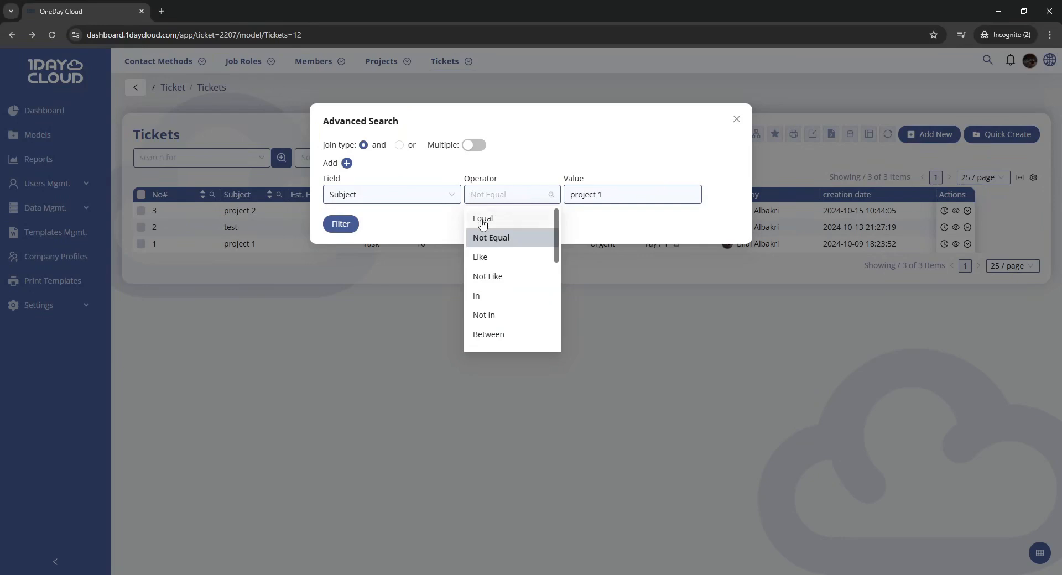
pyautogui.click(517, 194)
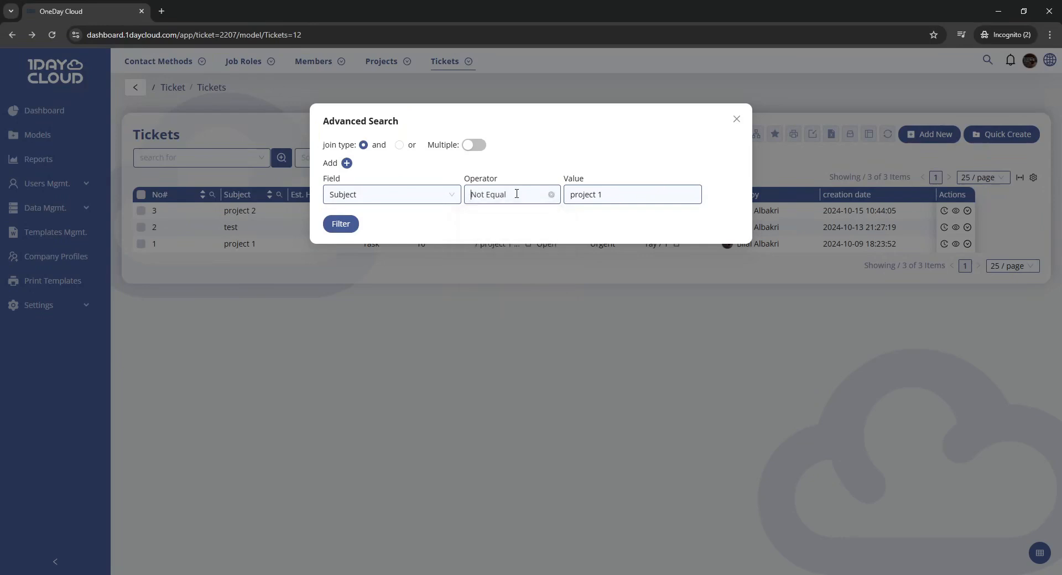
pyautogui.click(528, 193)
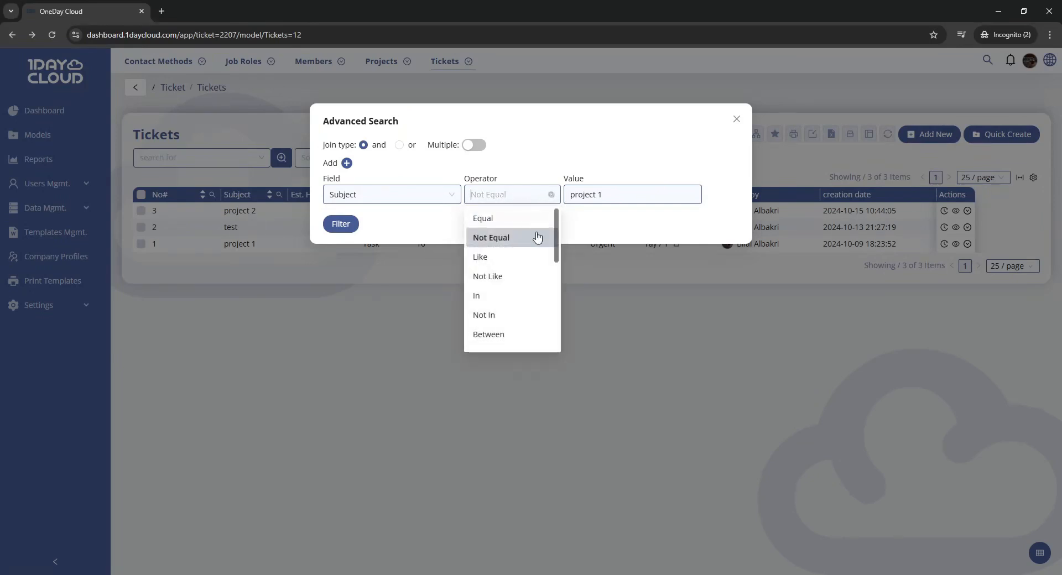
pyautogui.click(524, 258)
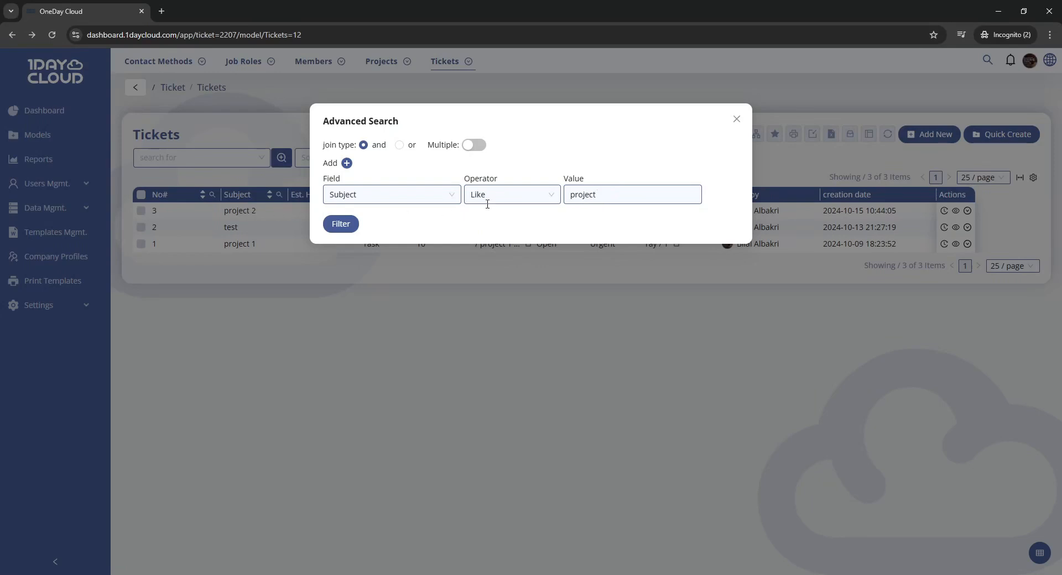
# Step: Change the advanced search condition to Start Date Between 2024-10-08 and 2024-11-13
pyautogui.click(523, 194)
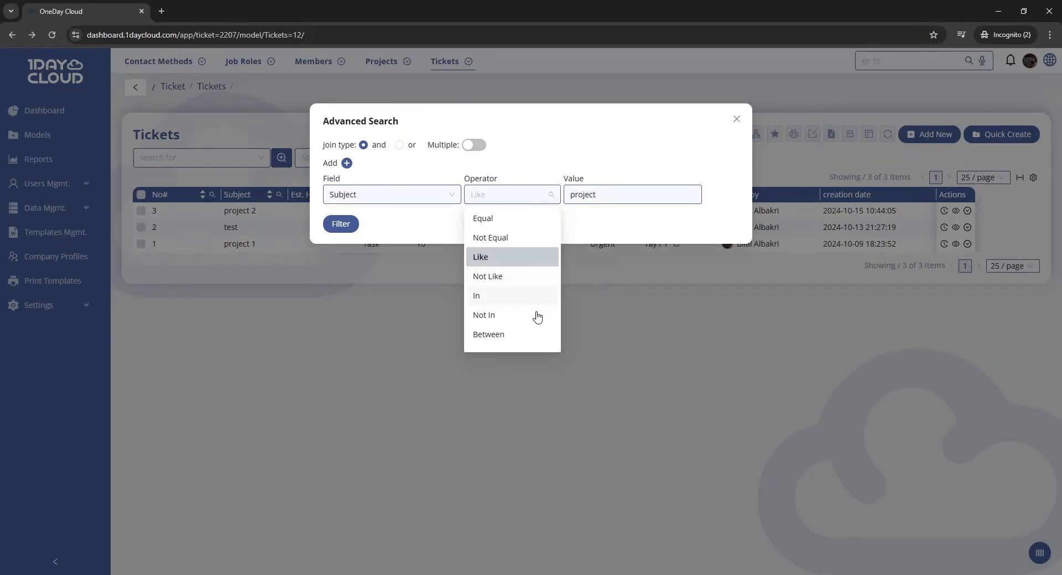
pyautogui.click(508, 336)
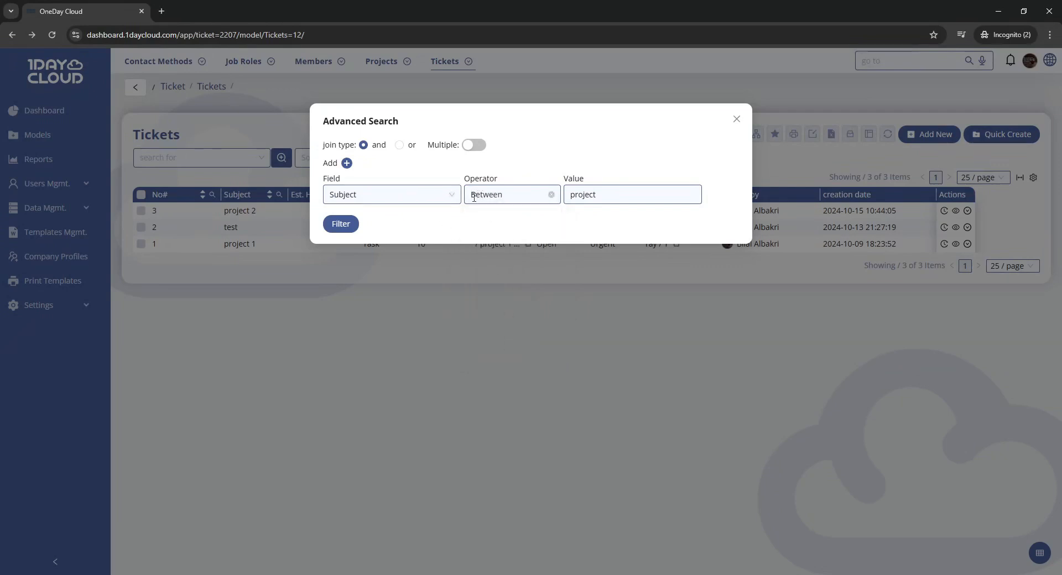
pyautogui.click(411, 191)
pyautogui.scroll(-1, 396, 287)
pyautogui.scroll(-1, 378, 312)
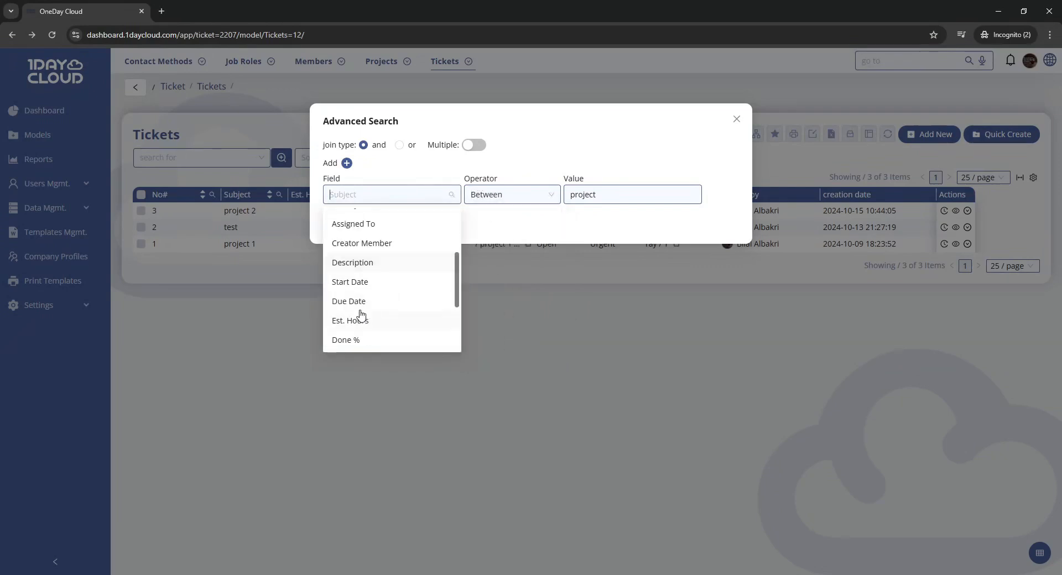
pyautogui.click(354, 290)
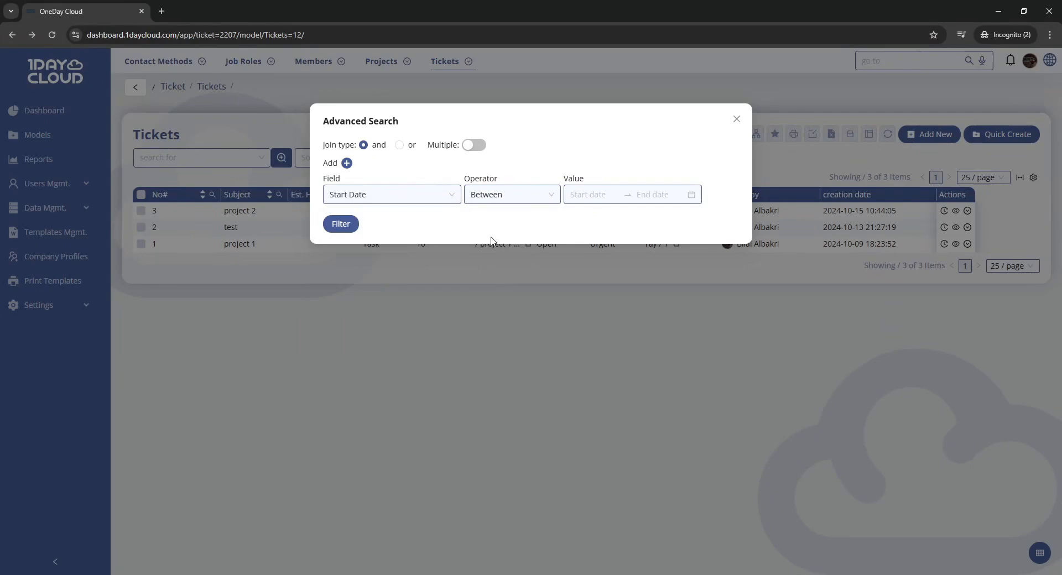
pyautogui.click(585, 196)
pyautogui.click(624, 289)
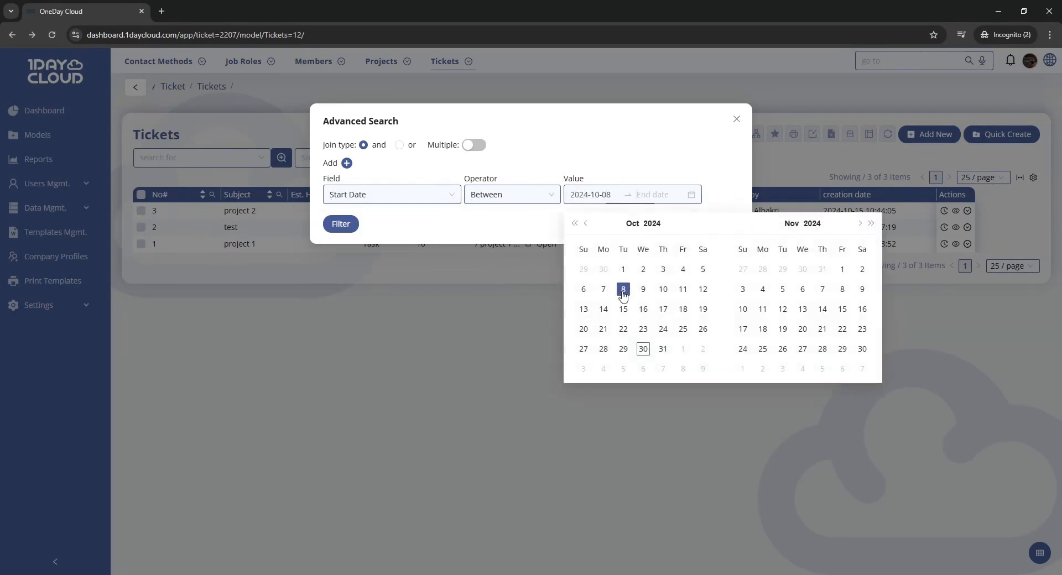
pyautogui.click(803, 309)
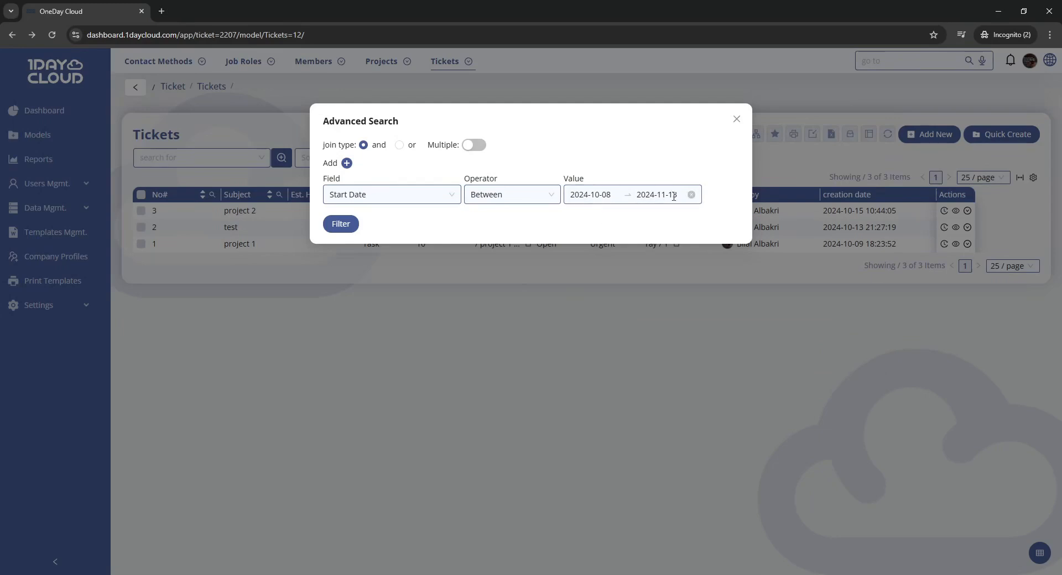
# Step: Set the condition's operator to Greater Than, its field to No# and its value to 1
pyautogui.click(531, 198)
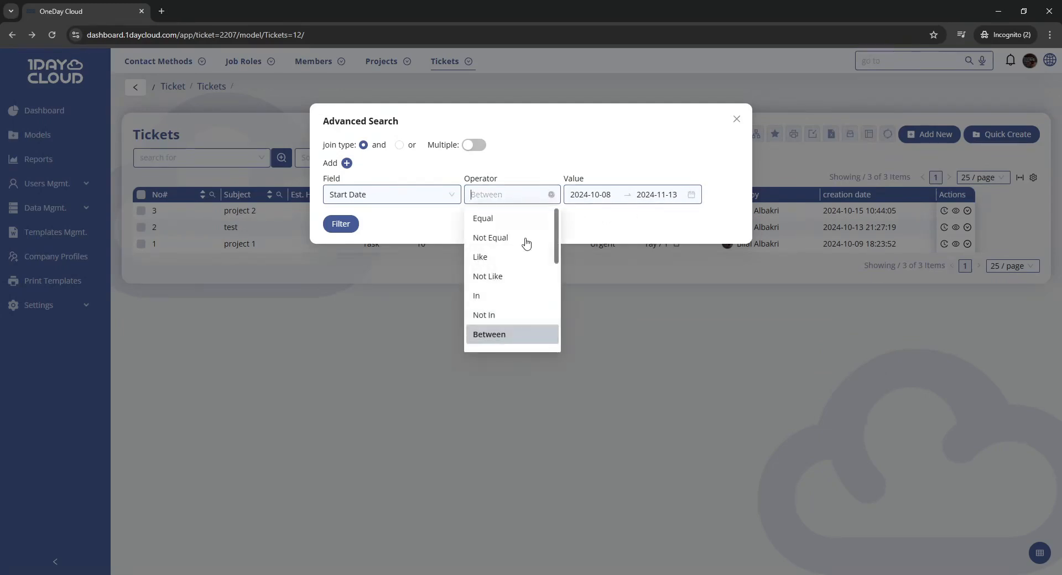
pyautogui.scroll(-1, 524, 266)
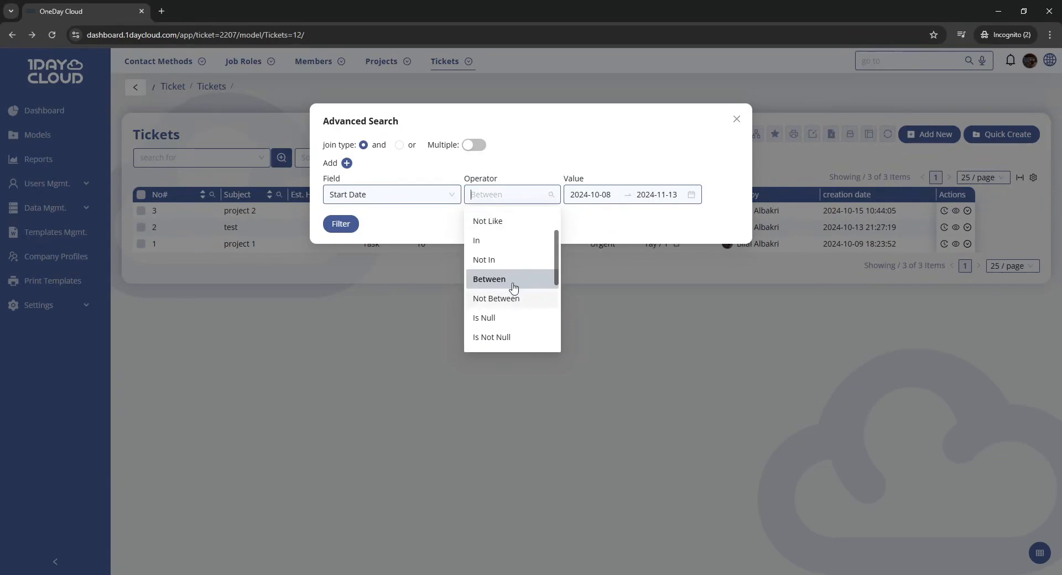
pyautogui.scroll(-1, 520, 298)
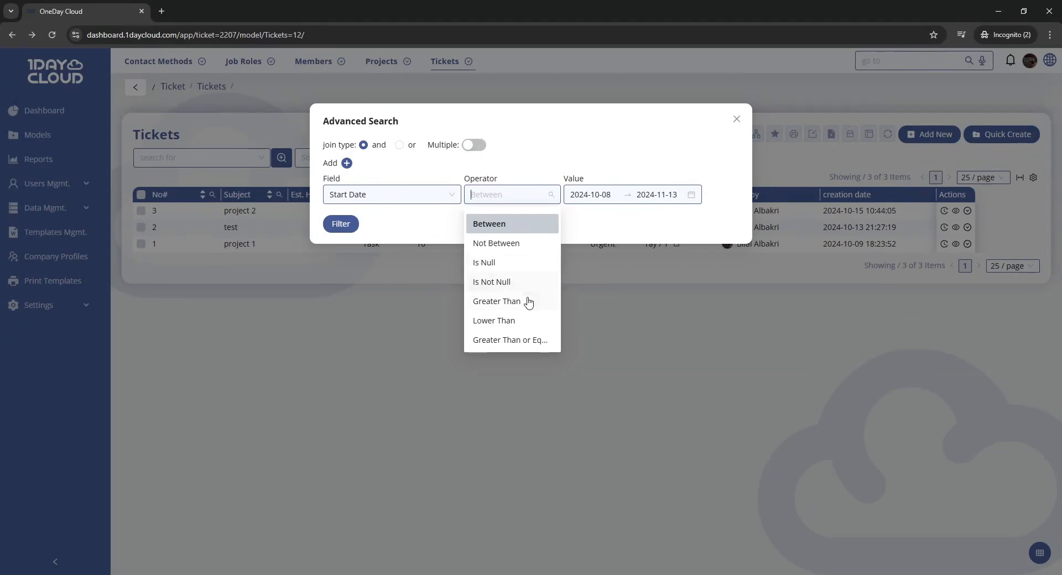
pyautogui.click(509, 310)
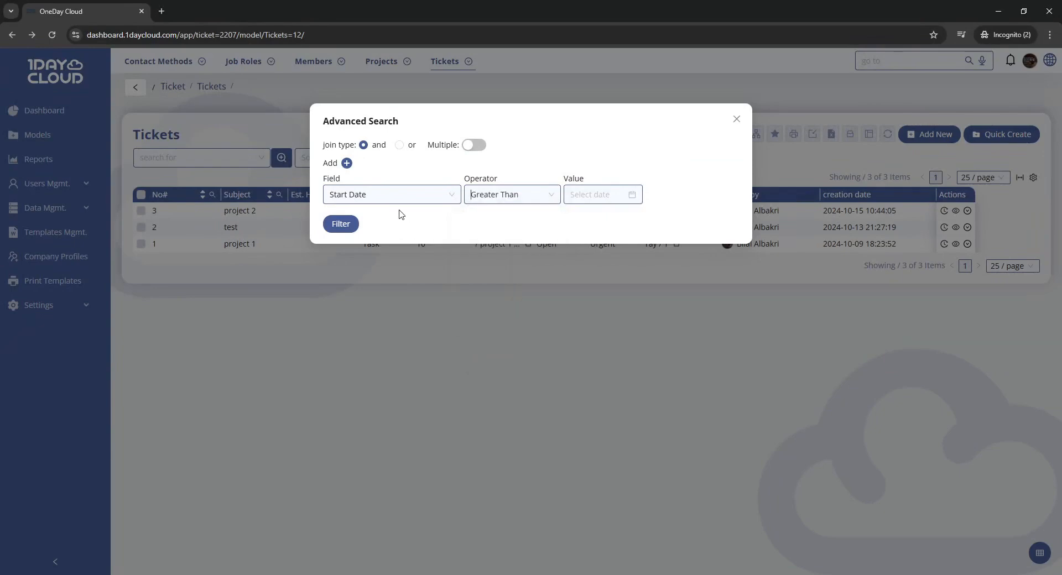
pyautogui.click(391, 196)
pyautogui.scroll(3, 381, 249)
pyautogui.click(387, 222)
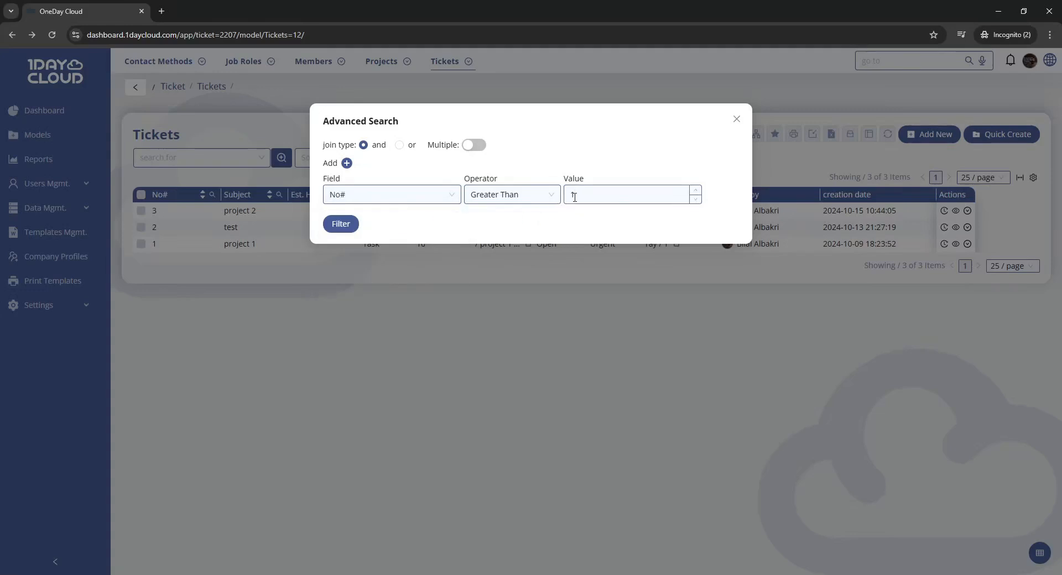
pyautogui.click(521, 202)
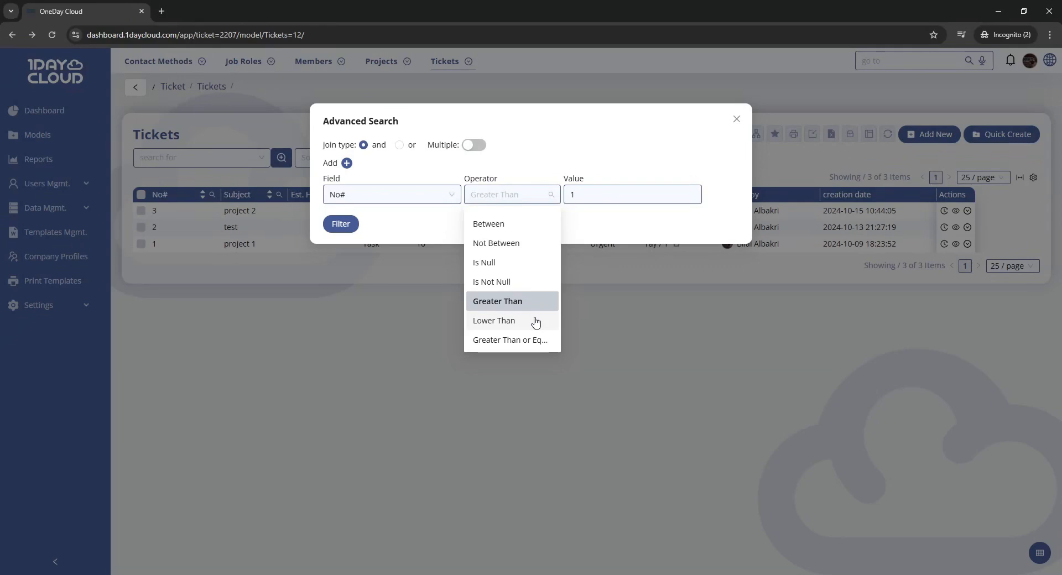
pyautogui.scroll(-1, 536, 322)
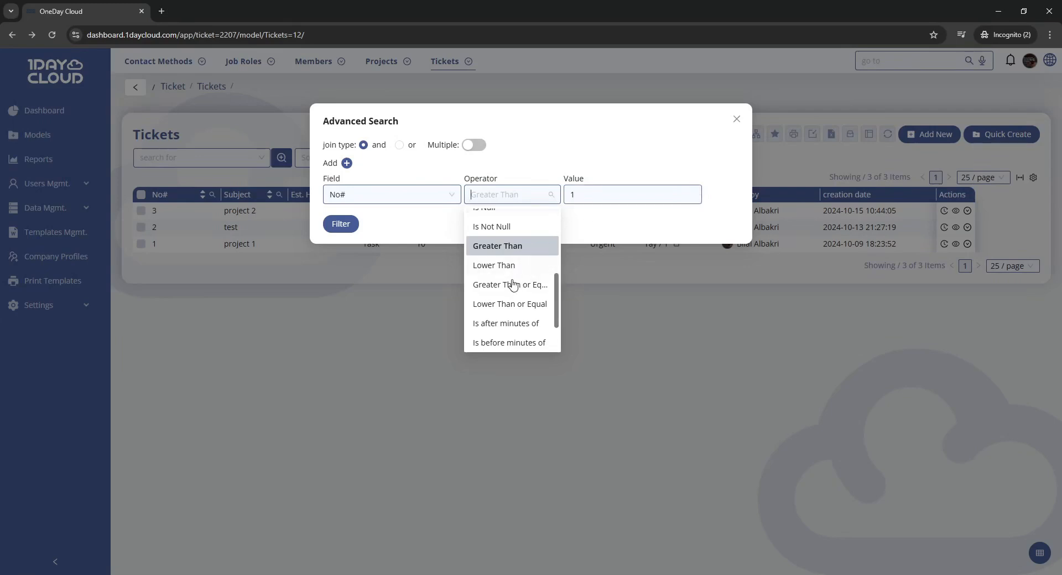
pyautogui.scroll(-2, 518, 303)
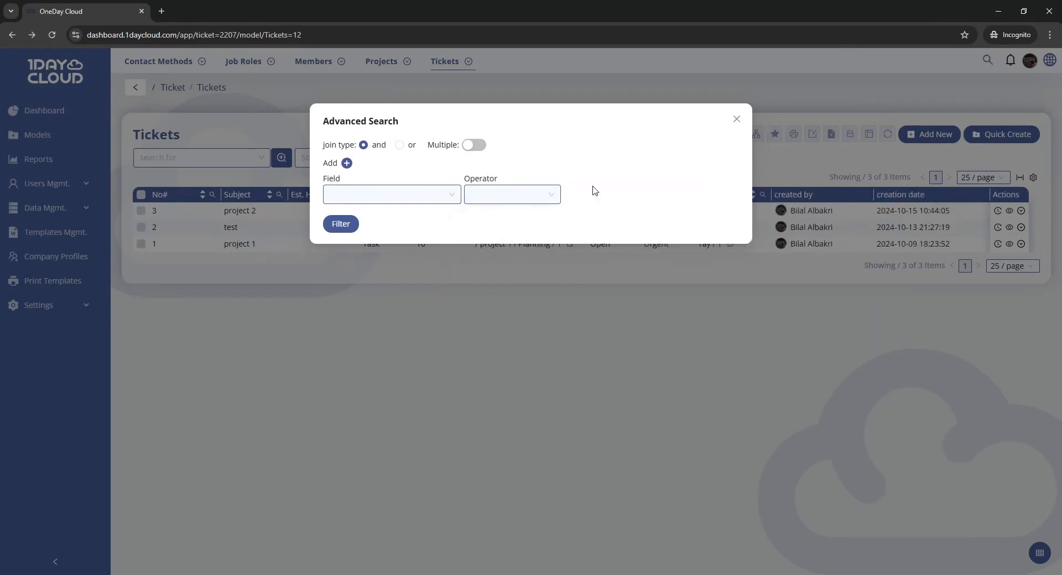
# Step: Set the first condition of a fresh advanced search to Subject Like "project"
pyautogui.click(432, 194)
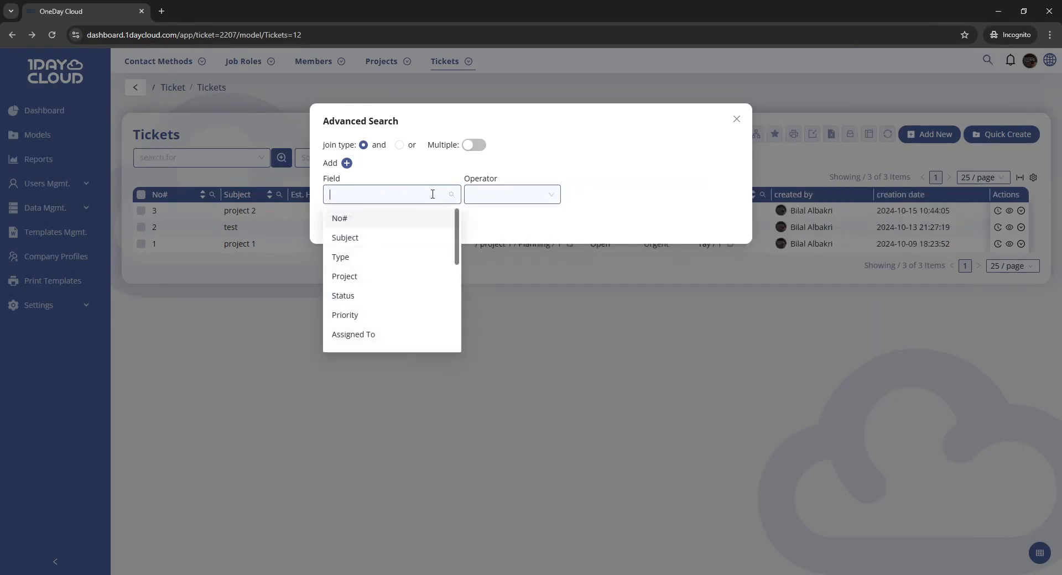
pyautogui.click(415, 234)
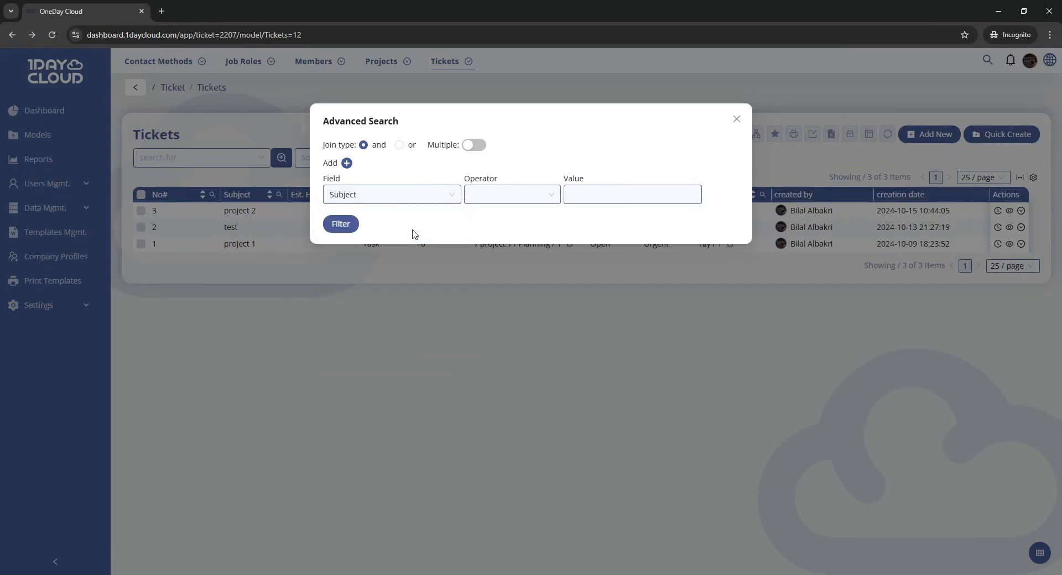
pyautogui.click(497, 194)
pyautogui.click(506, 248)
# Step: Add a second condition with multiple join types enabled, requiring the Type to be Equal to Task
pyautogui.click(347, 163)
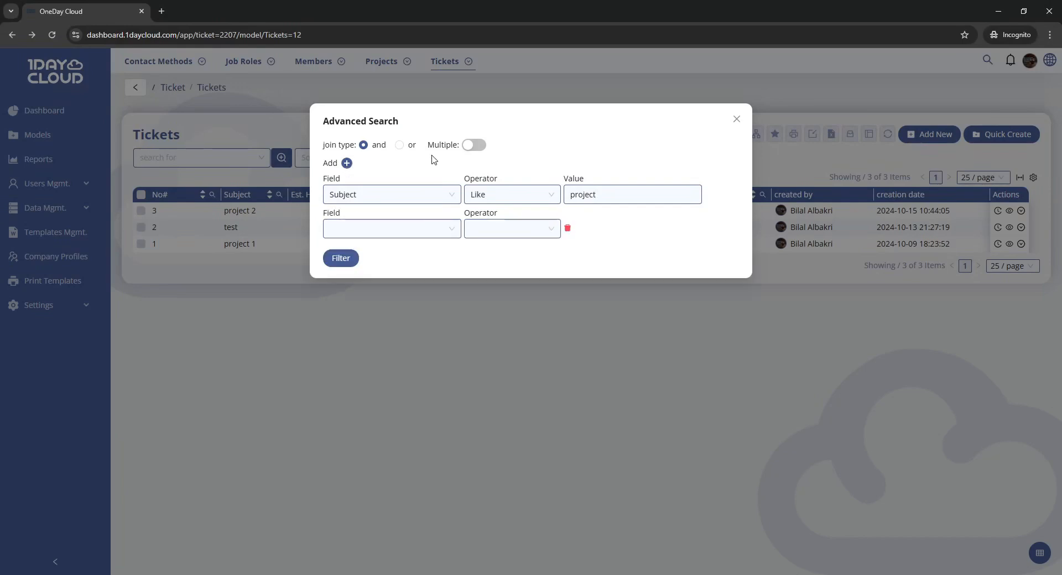
pyautogui.click(474, 146)
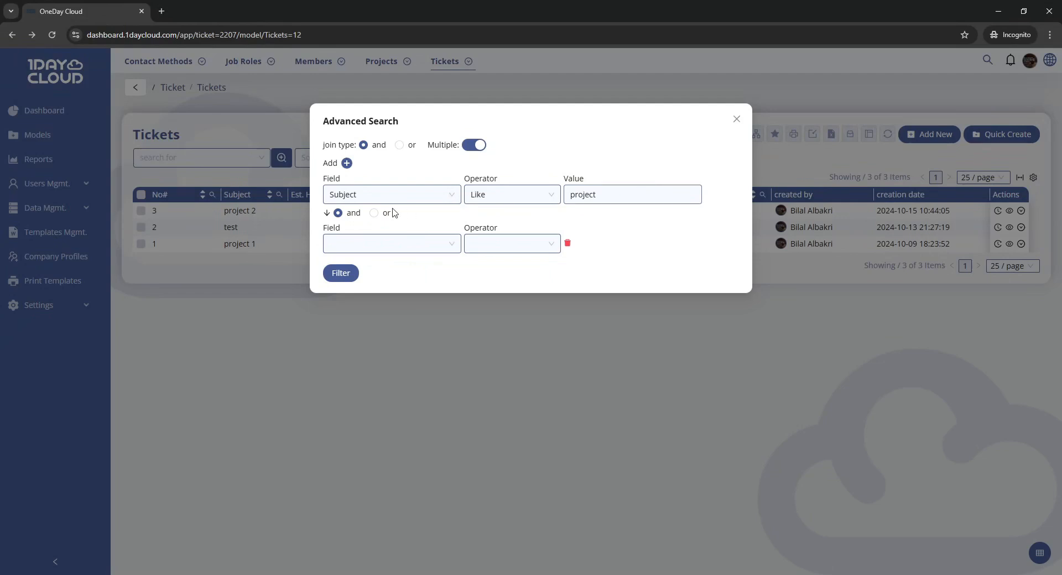
pyautogui.click(346, 244)
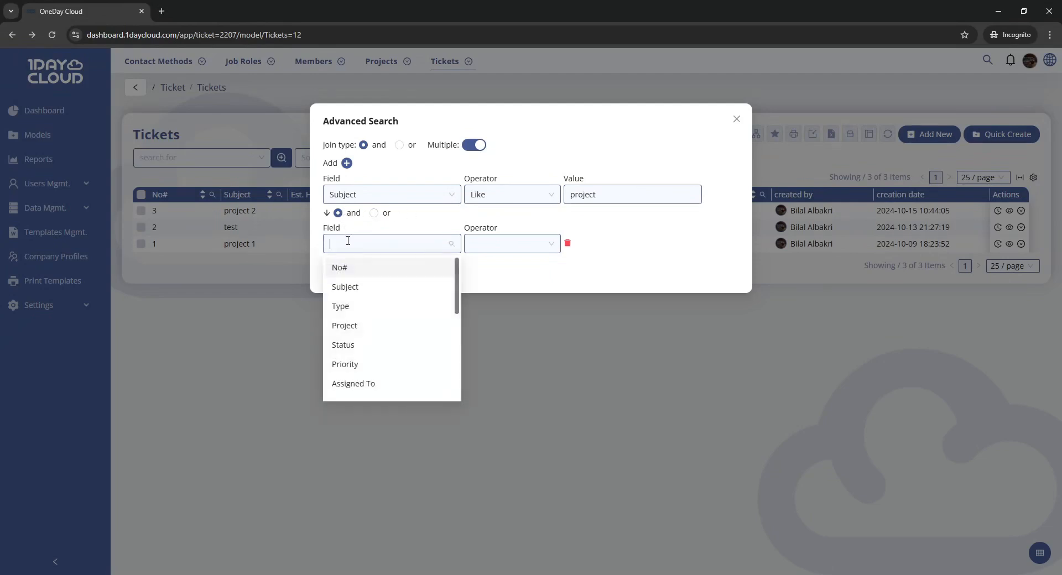
pyautogui.click(350, 307)
pyautogui.click(505, 242)
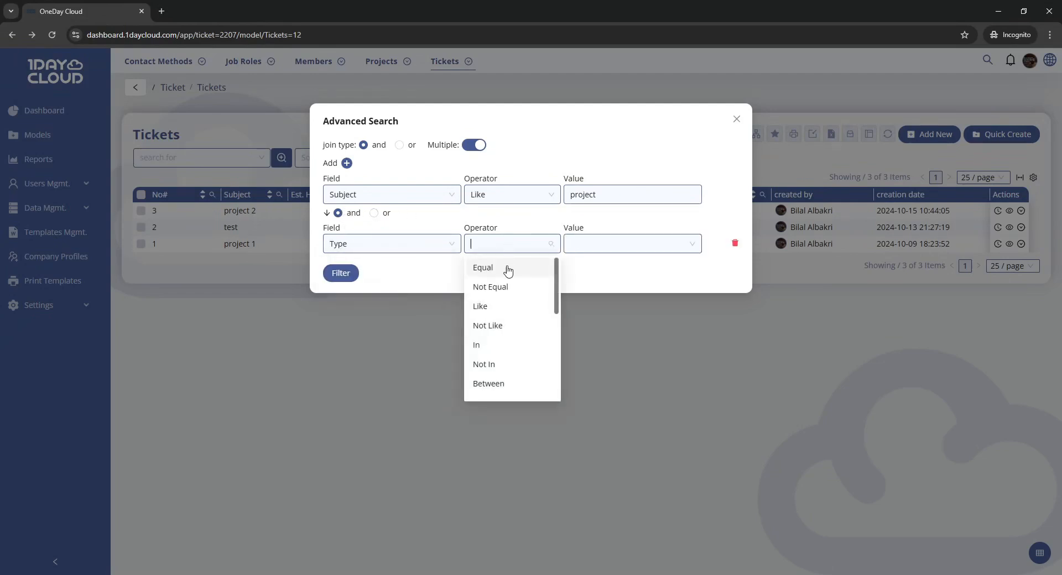
pyautogui.click(508, 268)
pyautogui.click(597, 245)
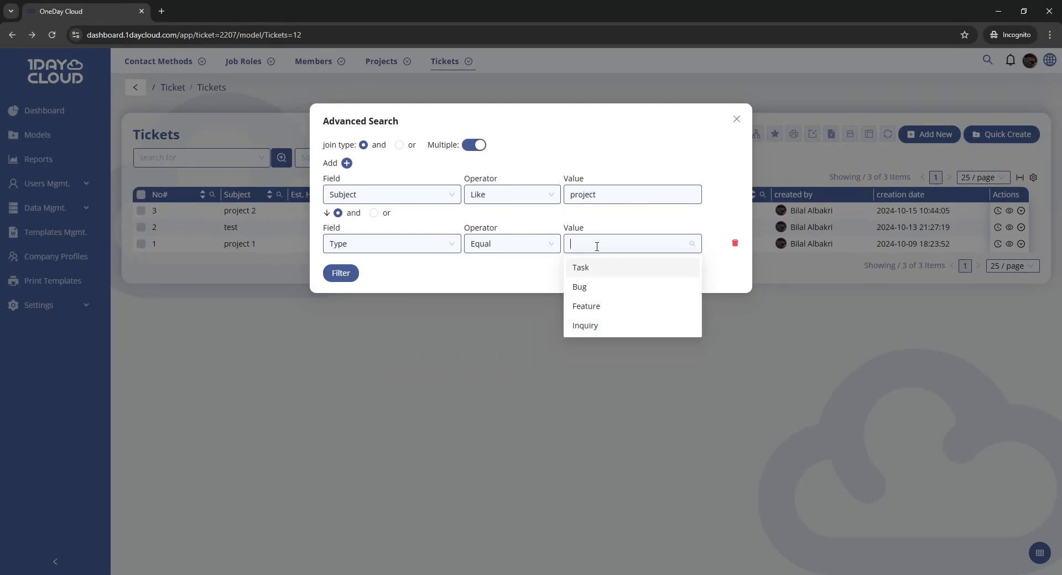
pyautogui.click(598, 270)
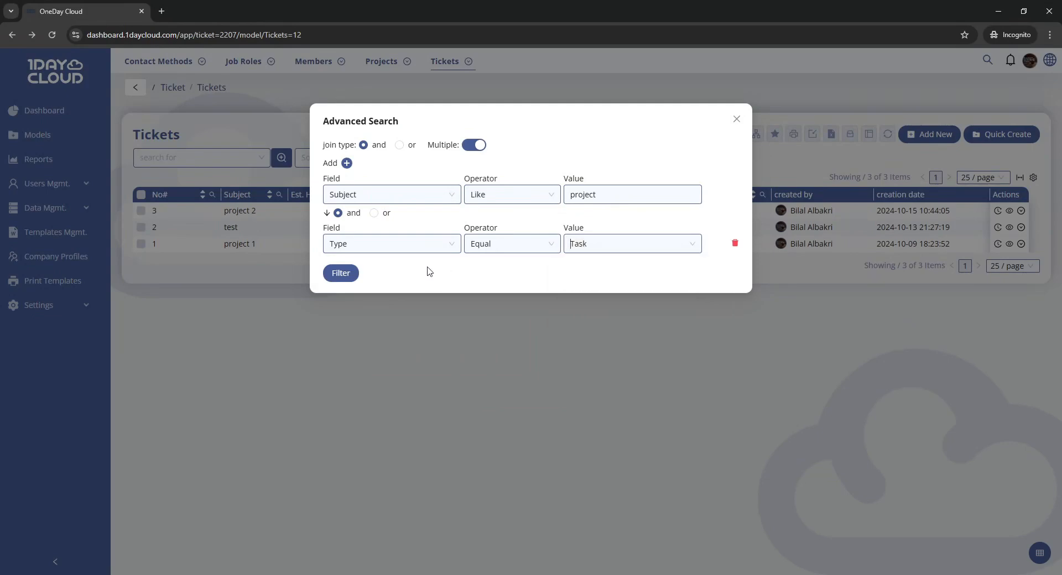
# Step: Add a third condition, joined with "or", that the Type is Equal to Feature, and apply the filter
pyautogui.click(347, 164)
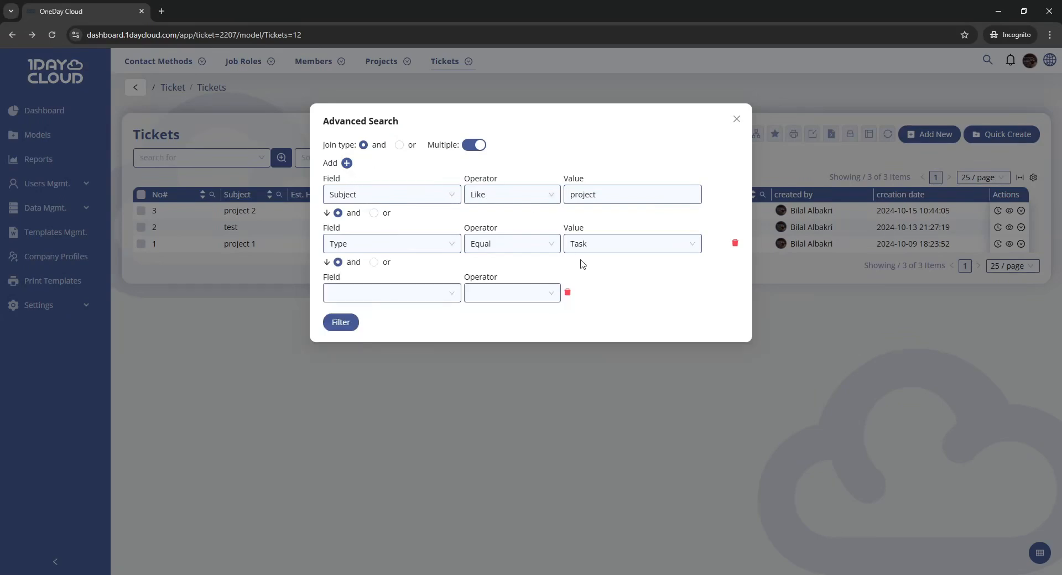
pyautogui.click(394, 285)
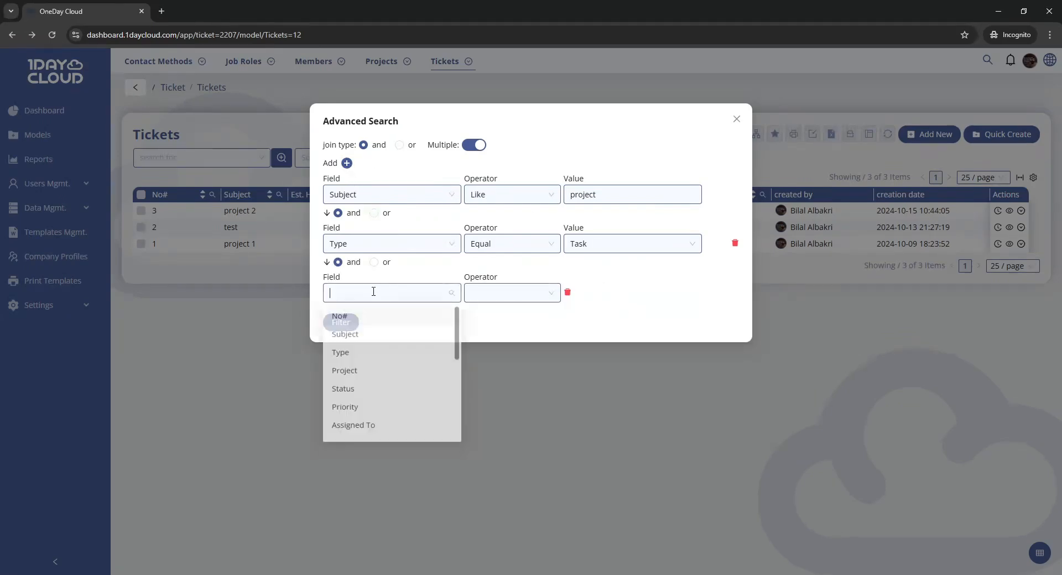
pyautogui.click(355, 358)
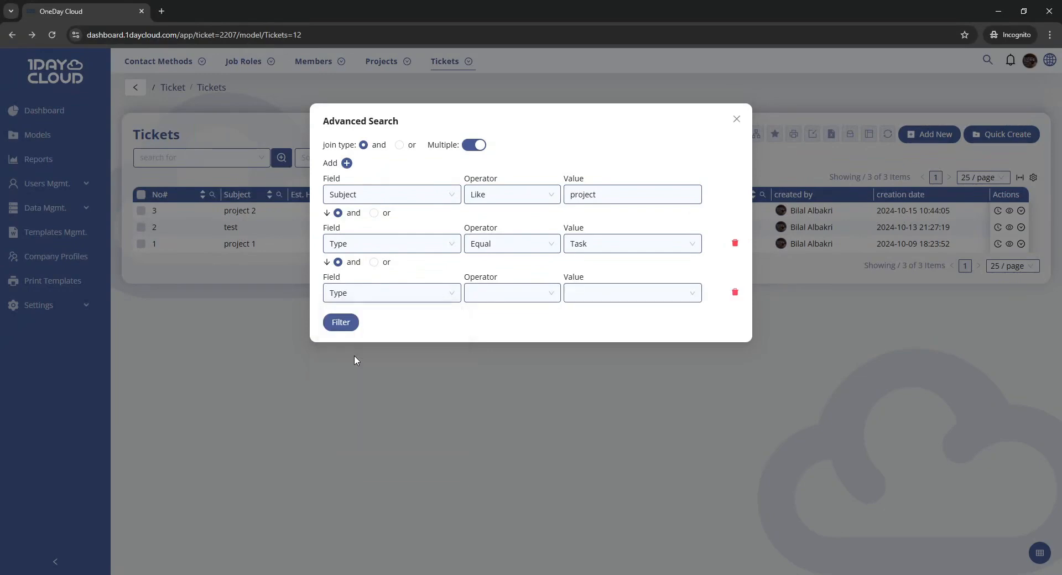
pyautogui.click(374, 262)
pyautogui.click(502, 294)
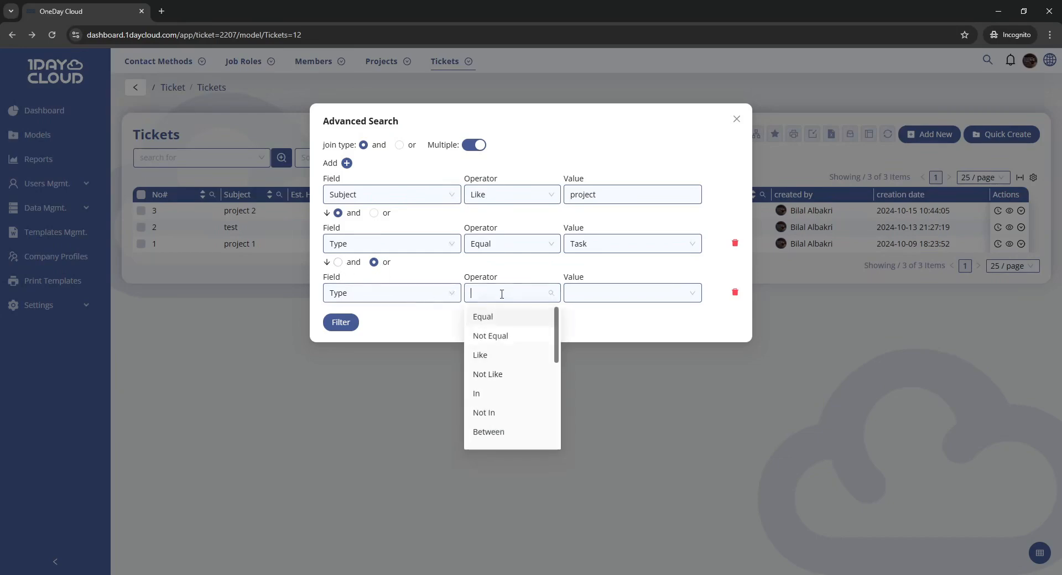
pyautogui.click(500, 318)
pyautogui.click(600, 294)
pyautogui.click(612, 356)
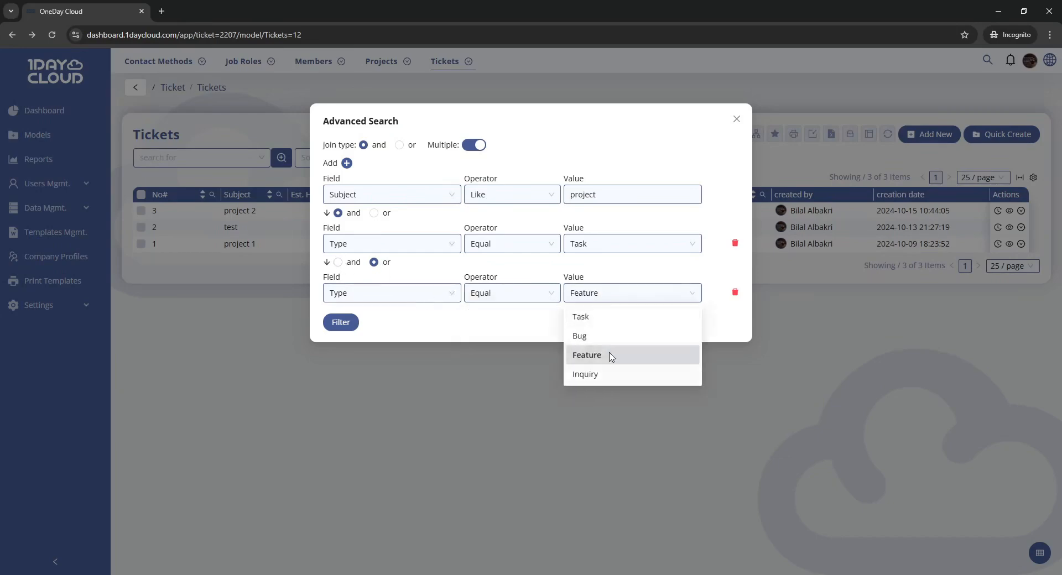
pyautogui.click(348, 324)
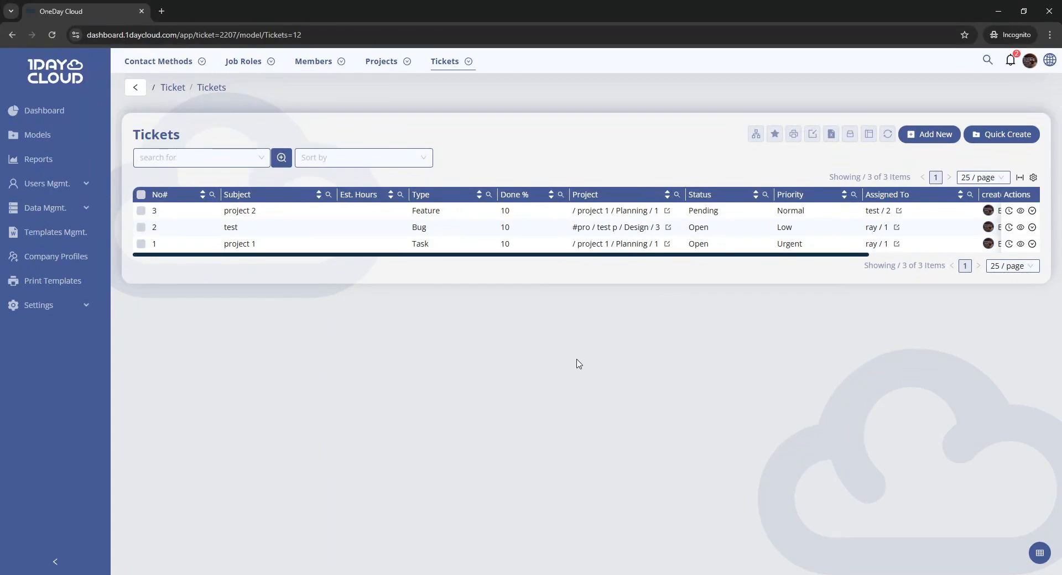
# Step: View the details of the "test" ticket and return to the Tickets list
pyautogui.click(534, 229)
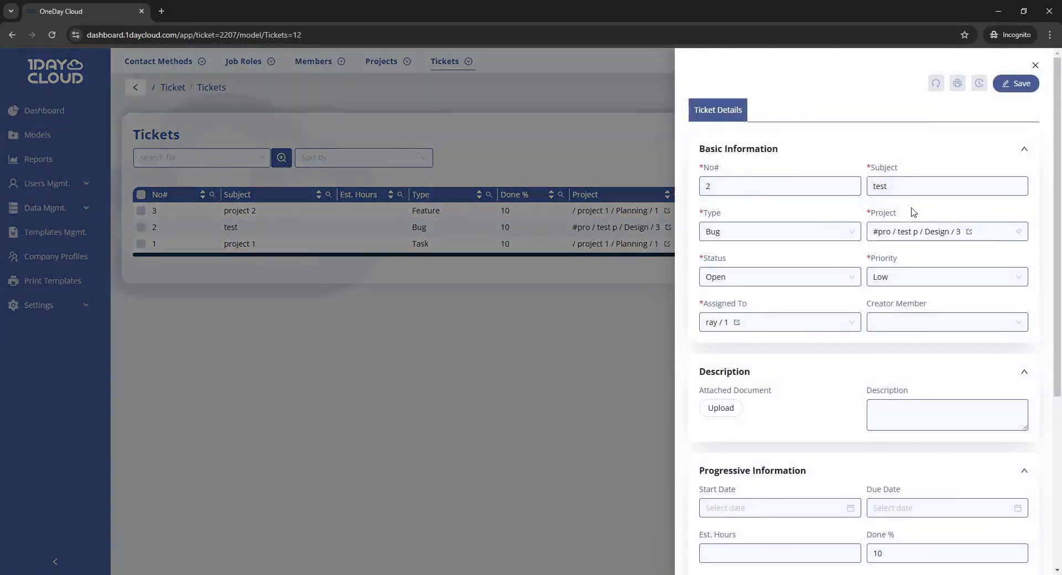
pyautogui.click(583, 242)
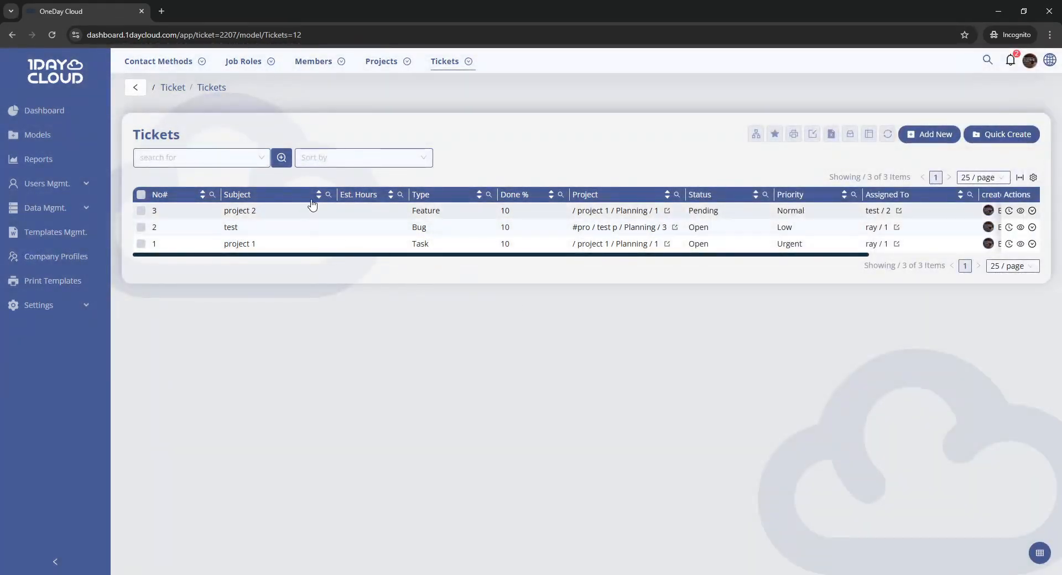
# Step: Filter the tickets with an advanced search condition requiring the linked Project's Name to be Equal to "test"
pyautogui.click(282, 158)
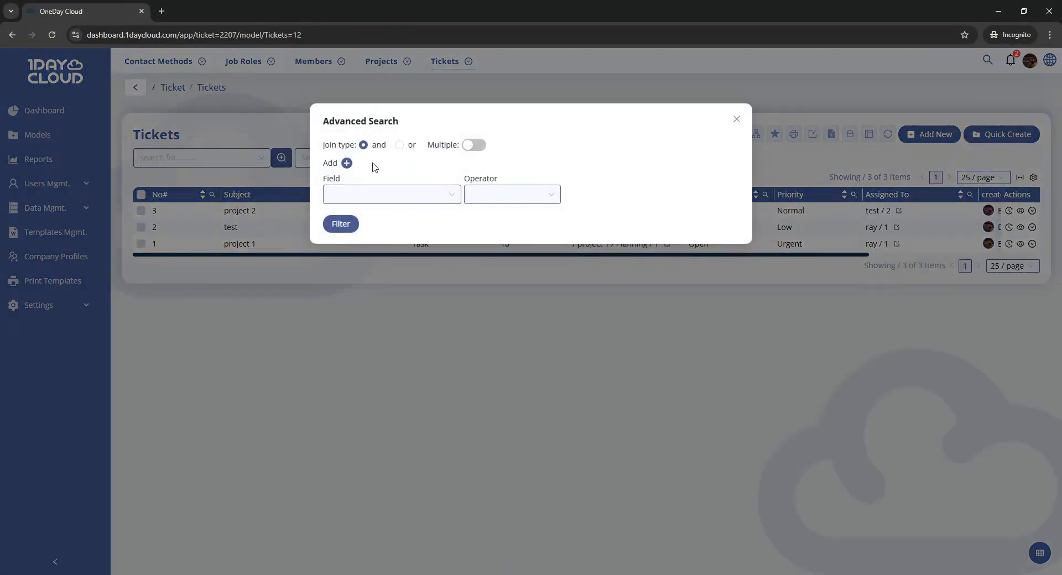
pyautogui.click(396, 194)
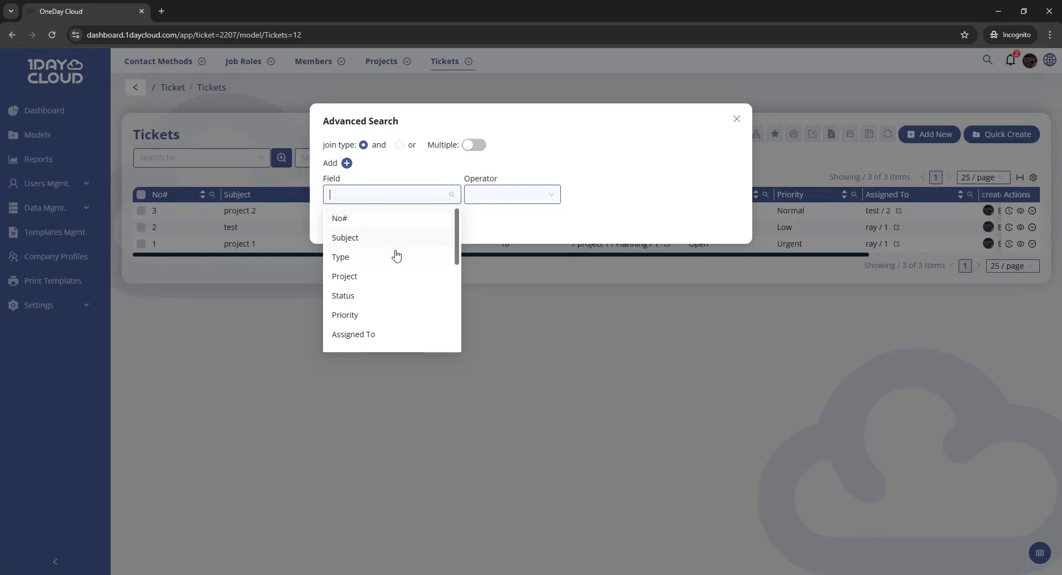
pyautogui.click(391, 277)
pyautogui.click(388, 217)
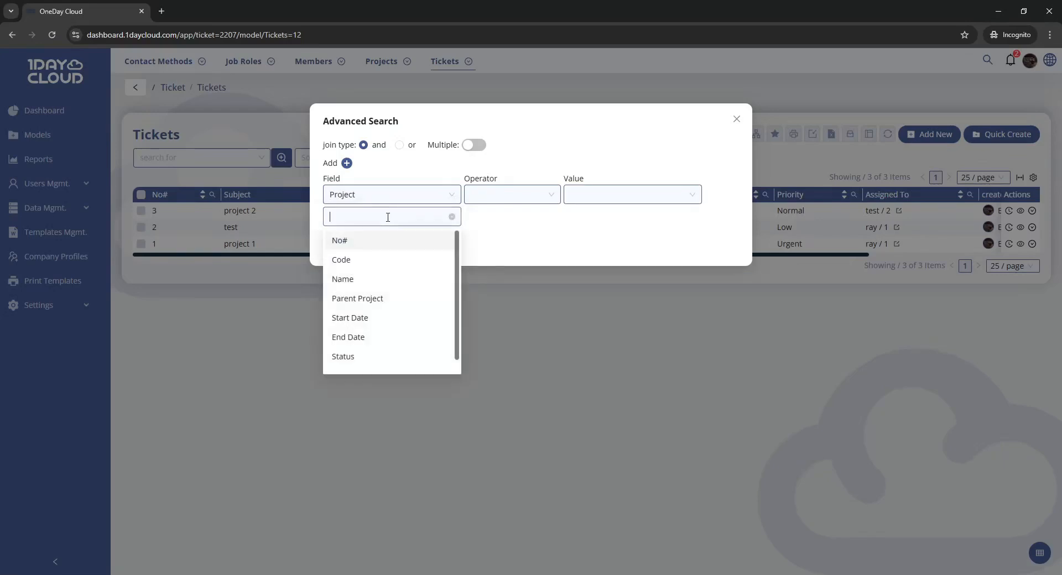
pyautogui.click(359, 240)
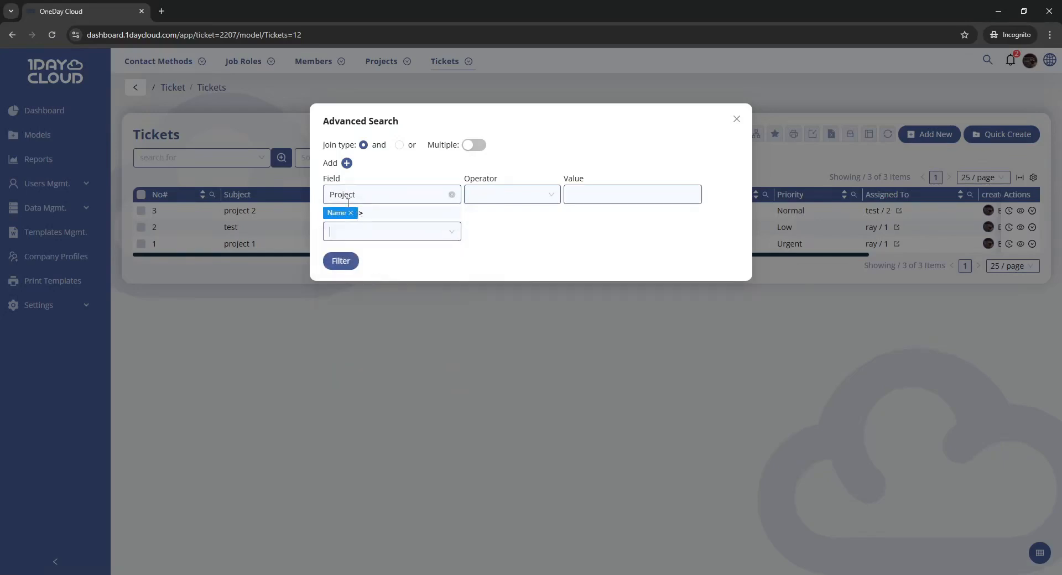
pyautogui.click(472, 202)
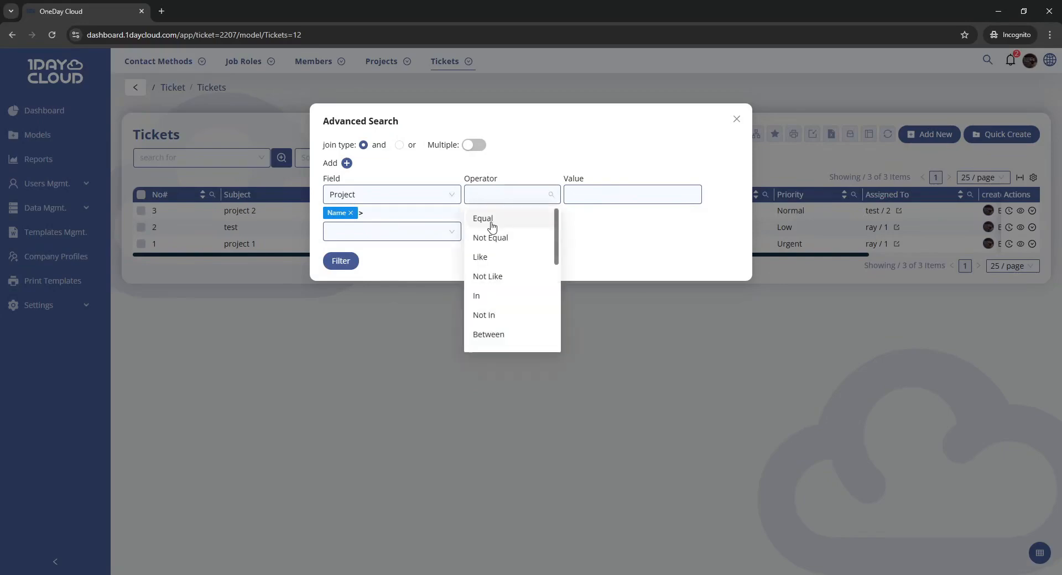
pyautogui.click(490, 224)
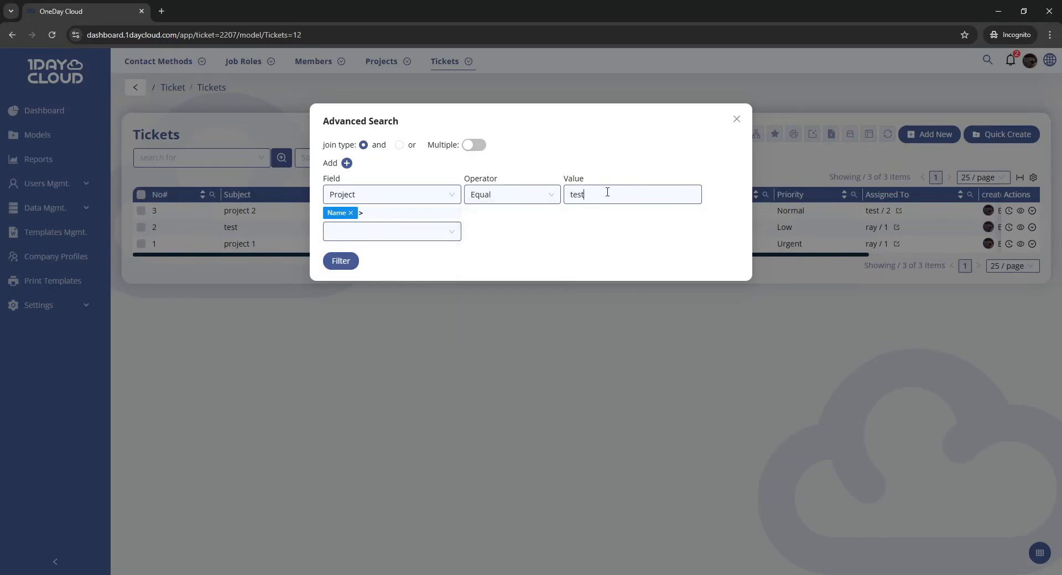
pyautogui.click(341, 262)
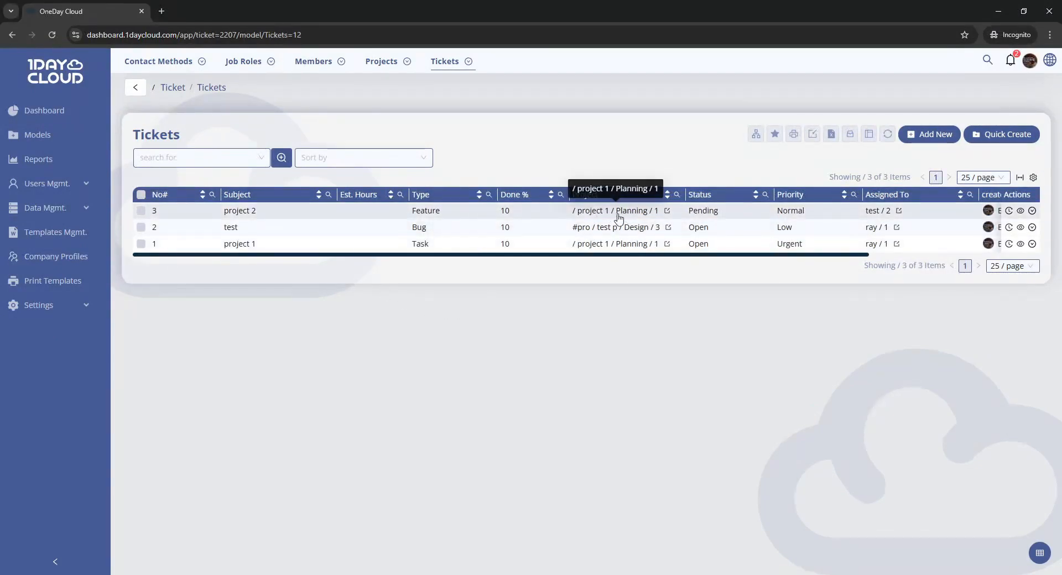
# Step: View the details of the "project 2" ticket and return to the Tickets list
pyautogui.click(549, 217)
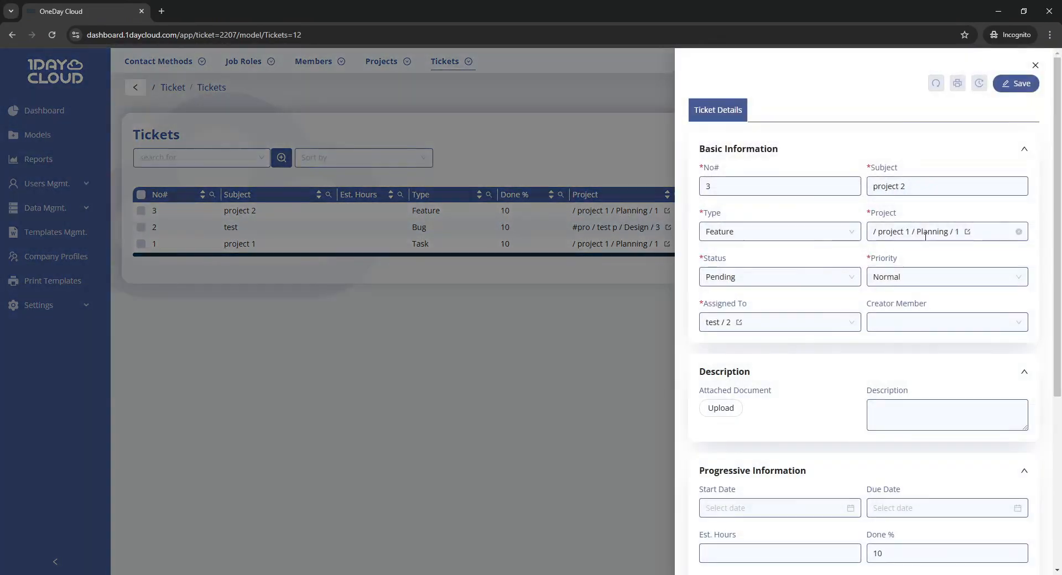
pyautogui.click(533, 265)
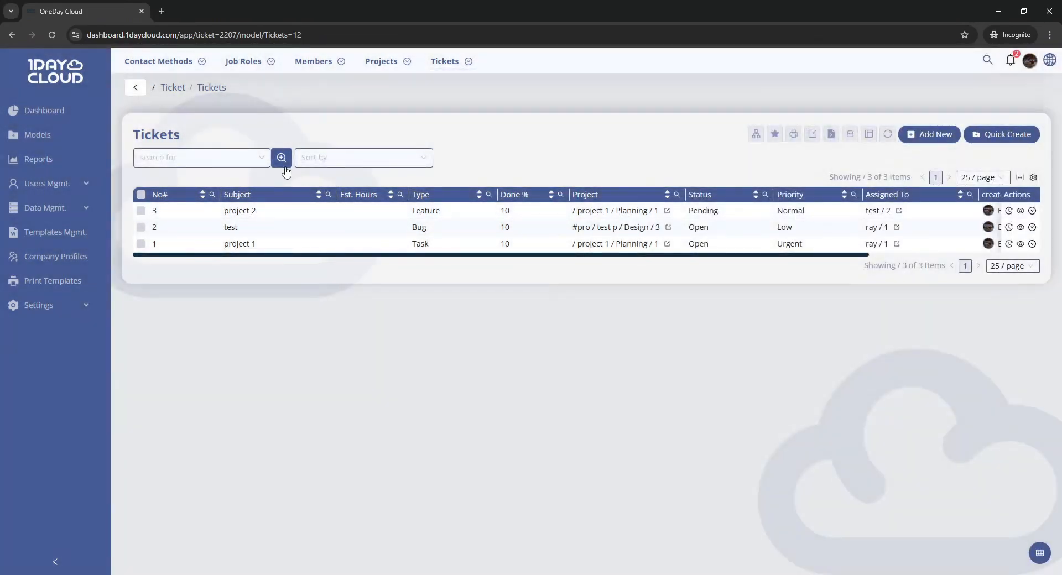
# Step: Filter the tickets with a new advanced search condition requiring the linked Project's Status to be Equal to Planning
pyautogui.click(282, 158)
pyautogui.click(387, 193)
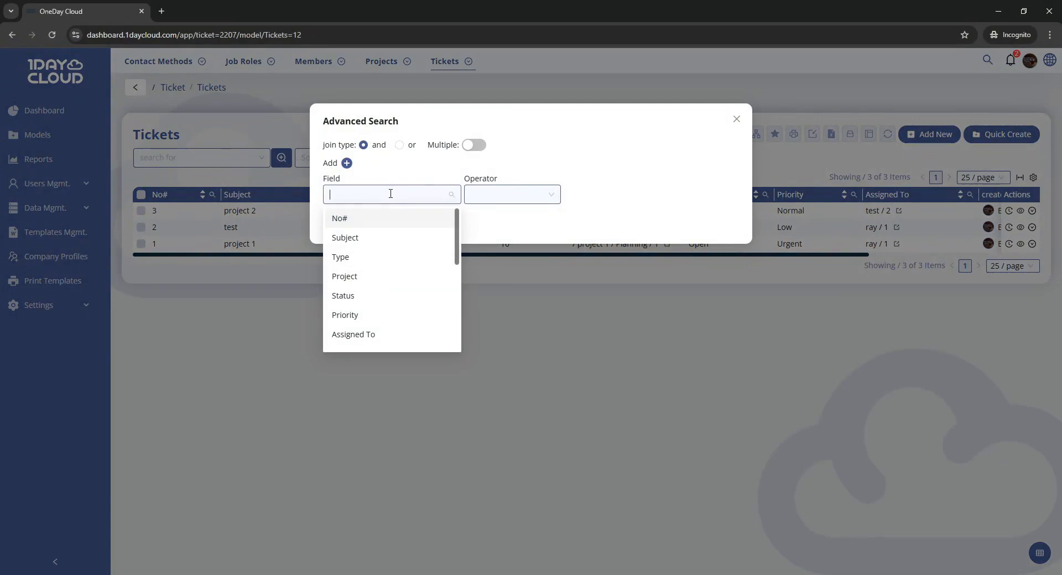
pyautogui.click(375, 276)
pyautogui.click(379, 218)
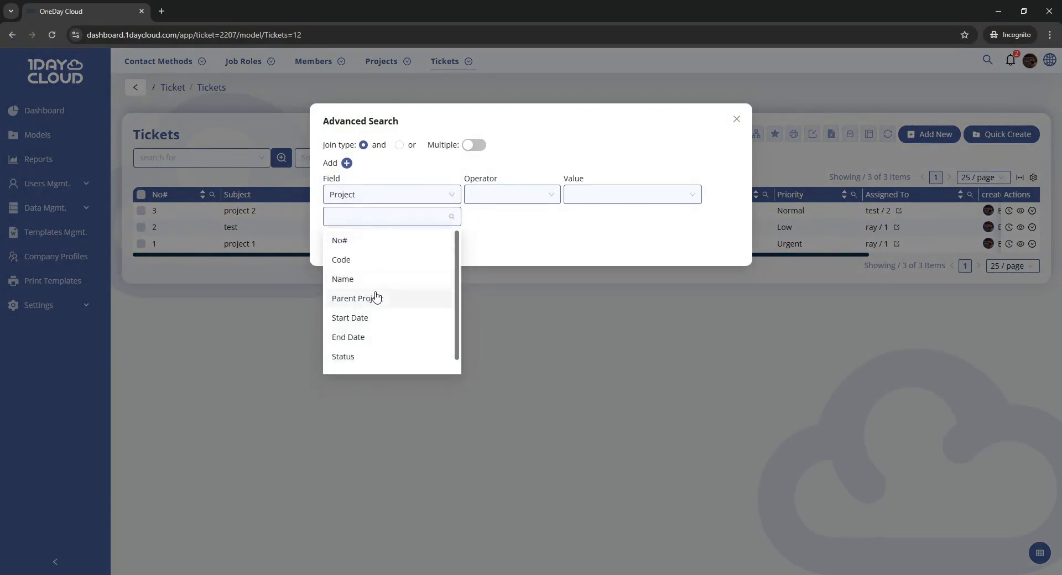
pyautogui.click(362, 342)
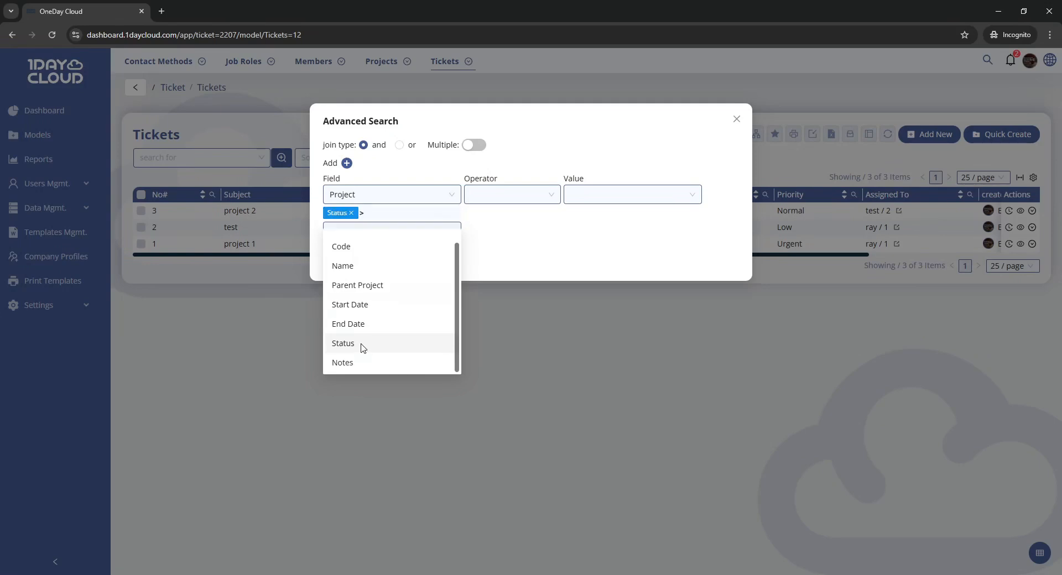
pyautogui.click(530, 198)
pyautogui.click(512, 219)
pyautogui.click(605, 199)
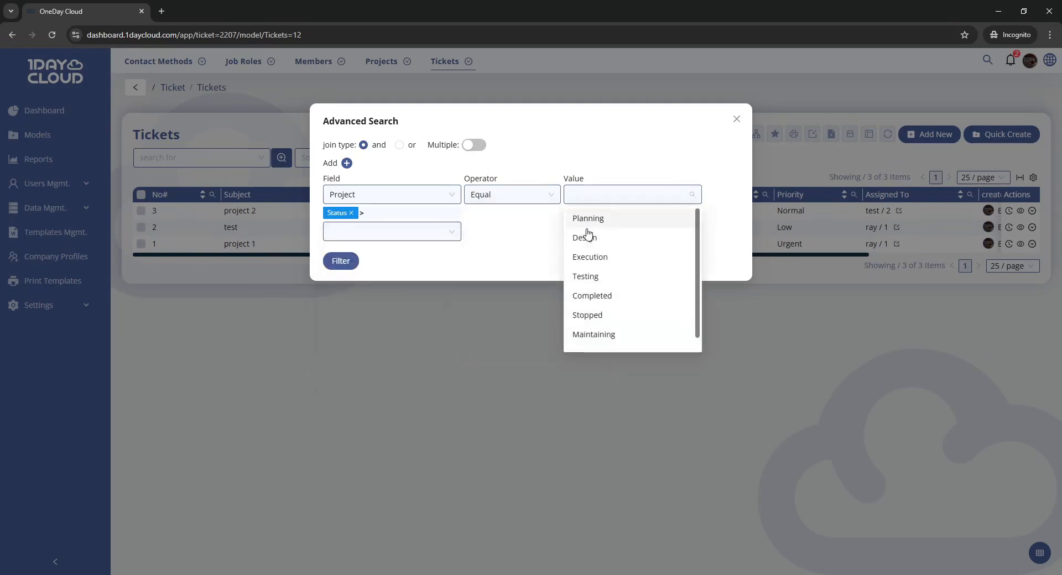
pyautogui.click(590, 220)
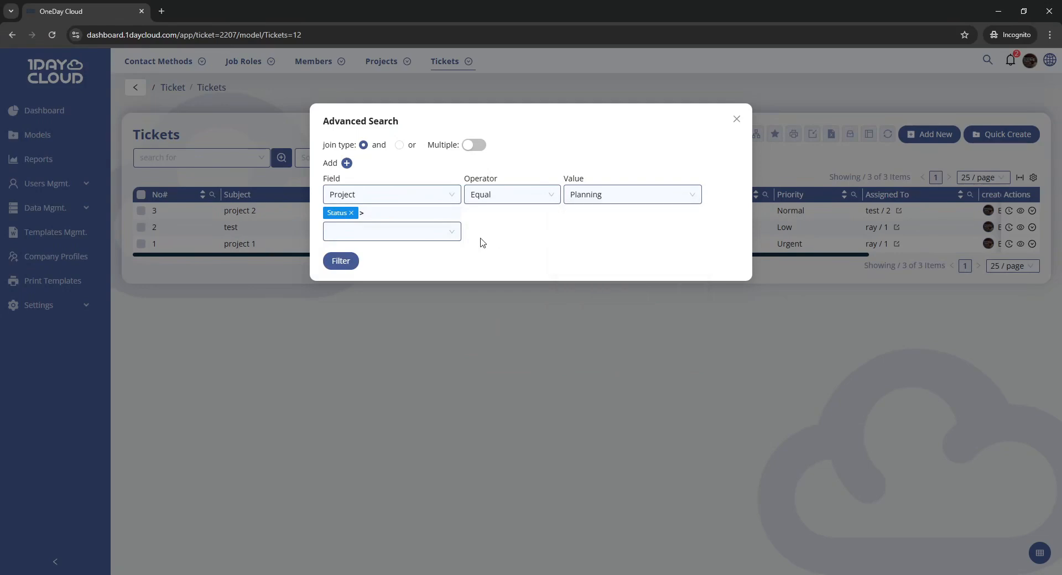
pyautogui.click(343, 262)
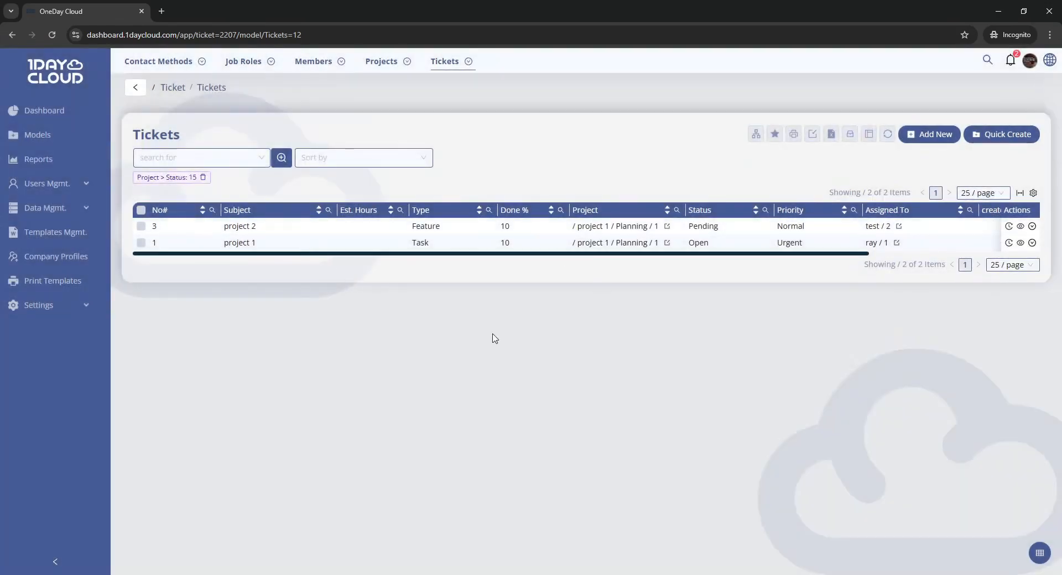